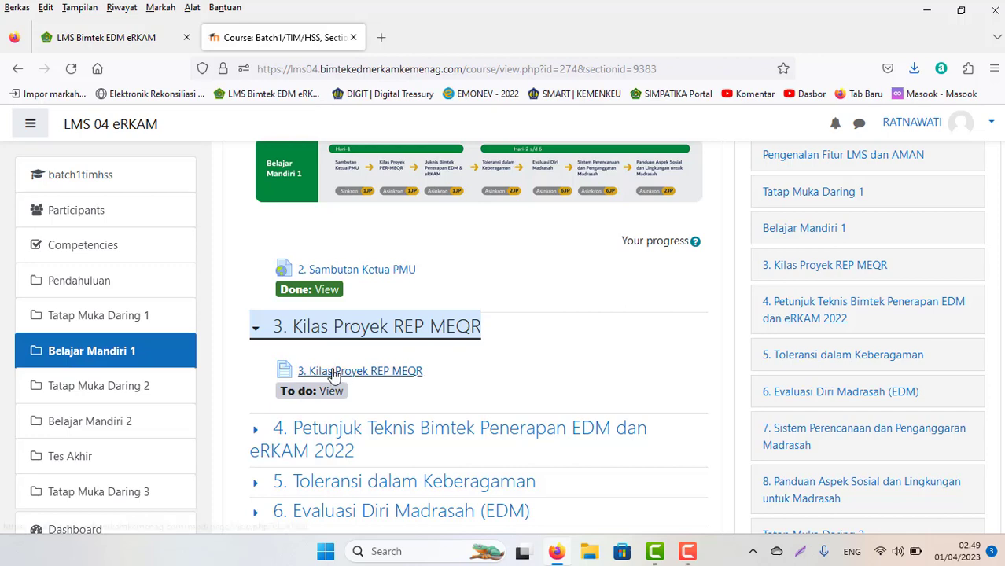
View the "3. Kilas Proyek REP MEQR" page through to its end and return to the course.
click(334, 374)
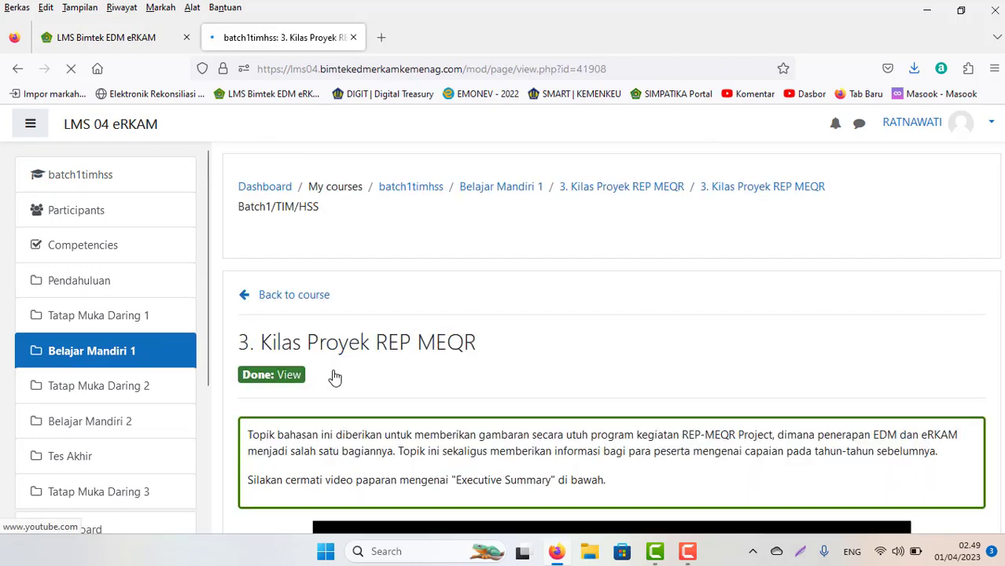
scroll(334, 374, down, 2)
scroll(604, 487, down, 4)
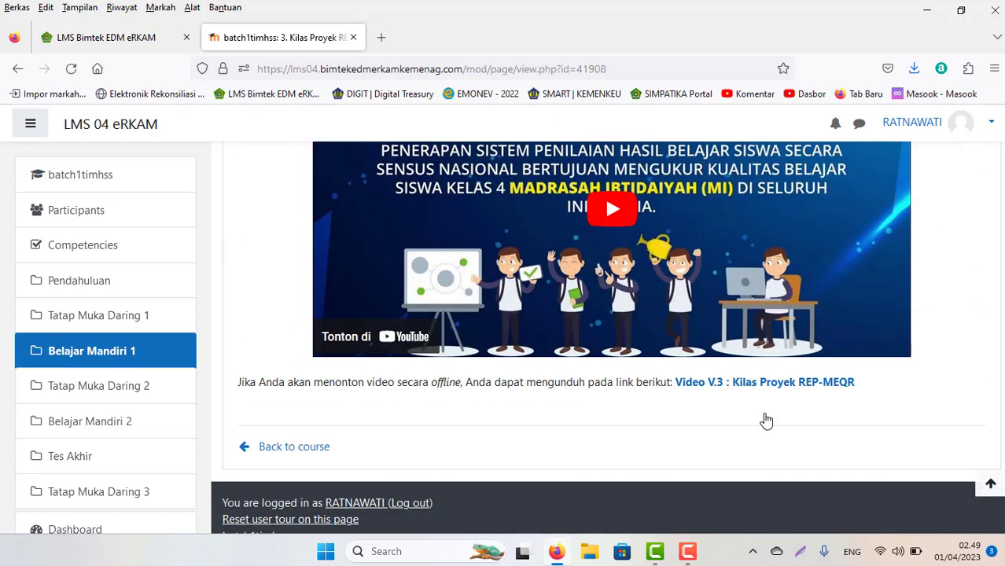
click(293, 450)
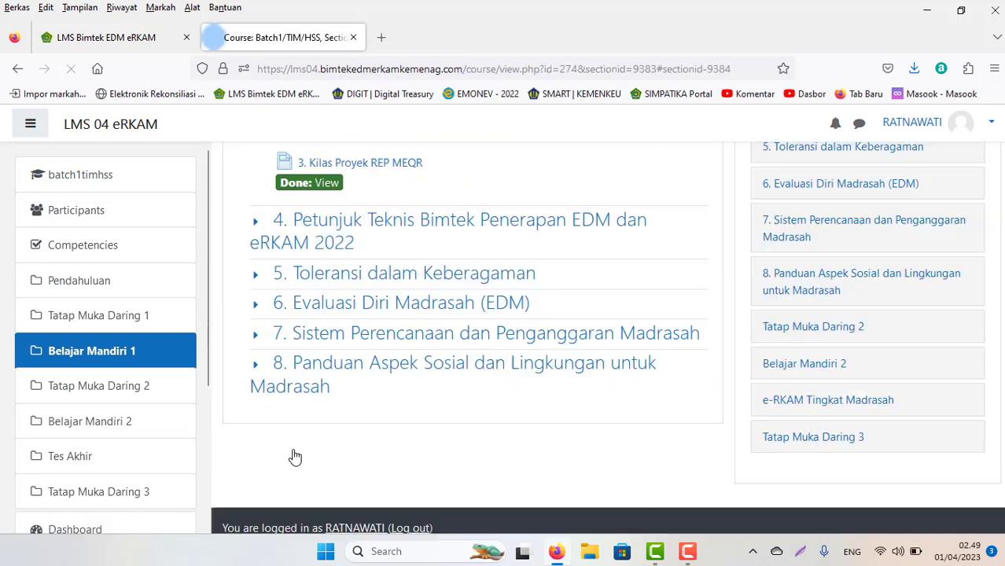
Open lesson 4.a Materi Belajar Mandiri in section 4 and advance through its first three pages.
click(354, 234)
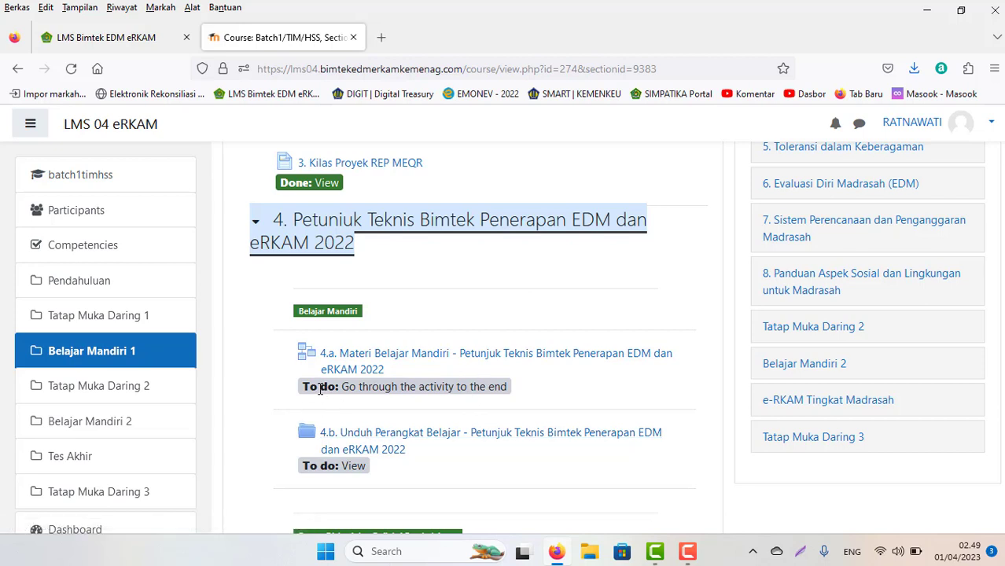
click(411, 370)
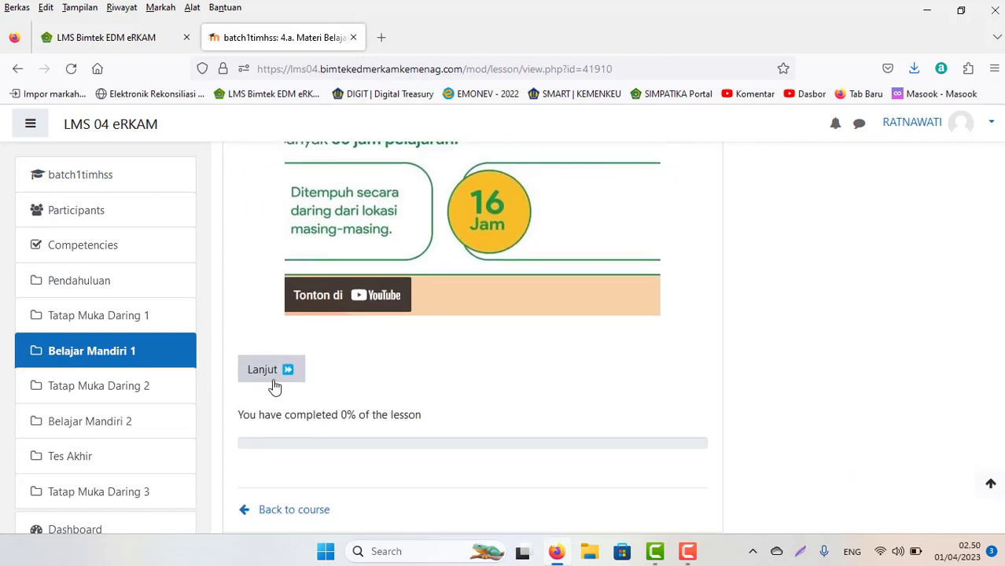
click(264, 371)
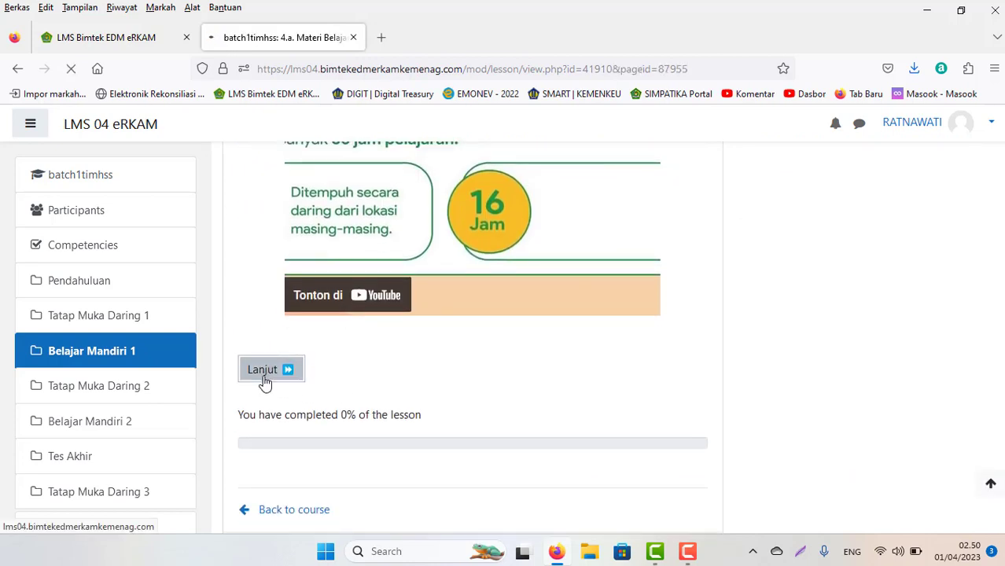
scroll(534, 326, down, 10)
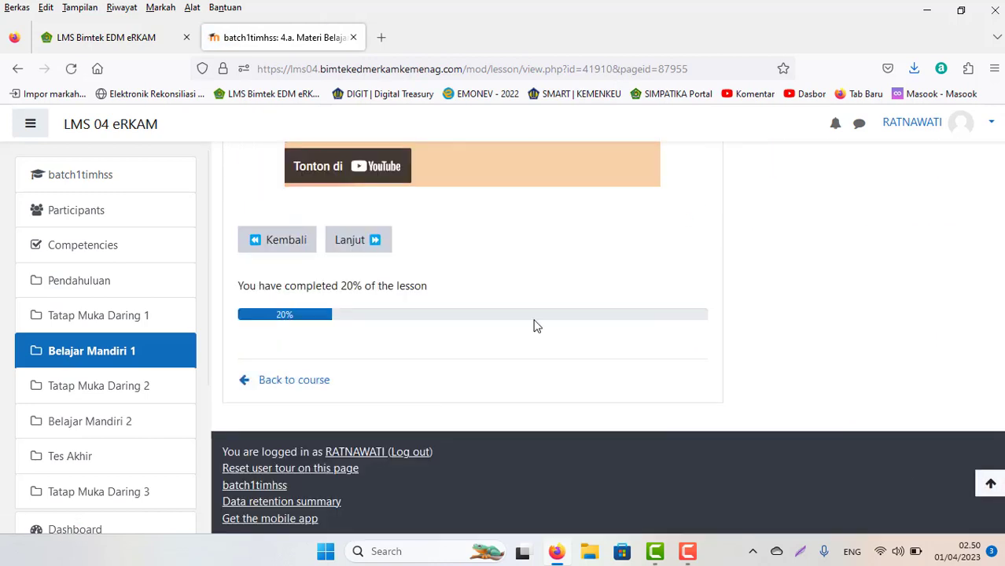
click(352, 241)
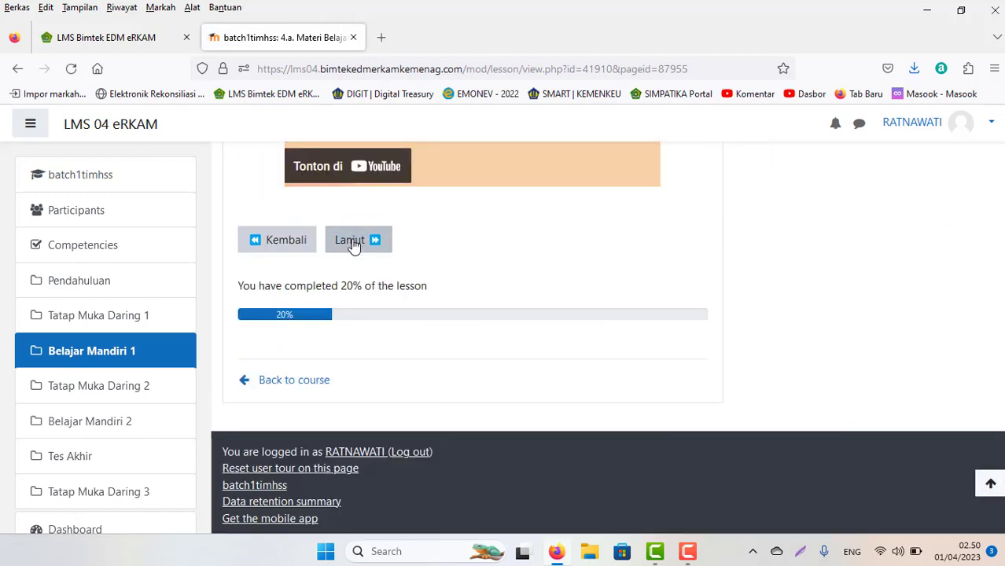
scroll(472, 330, down, 10)
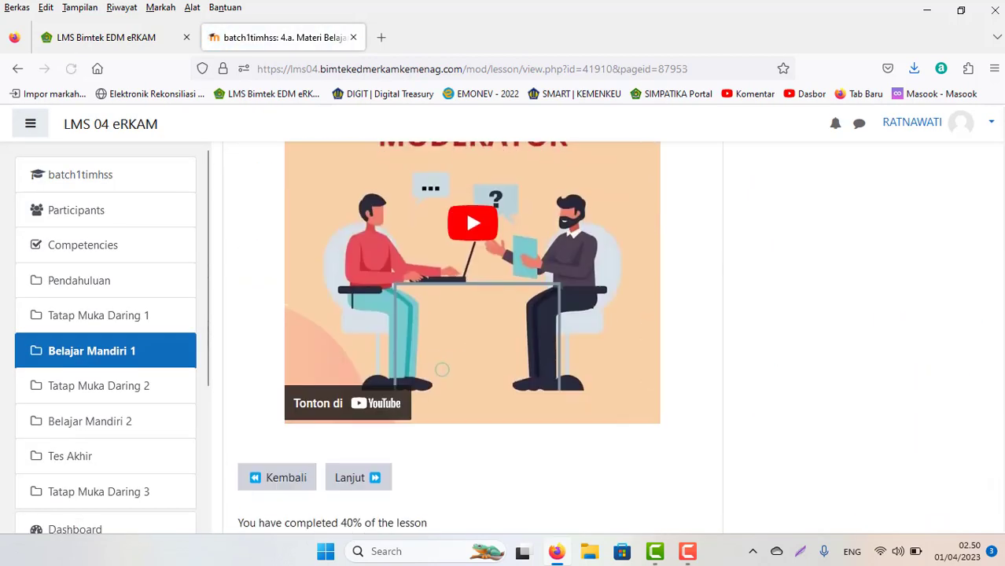
click(358, 235)
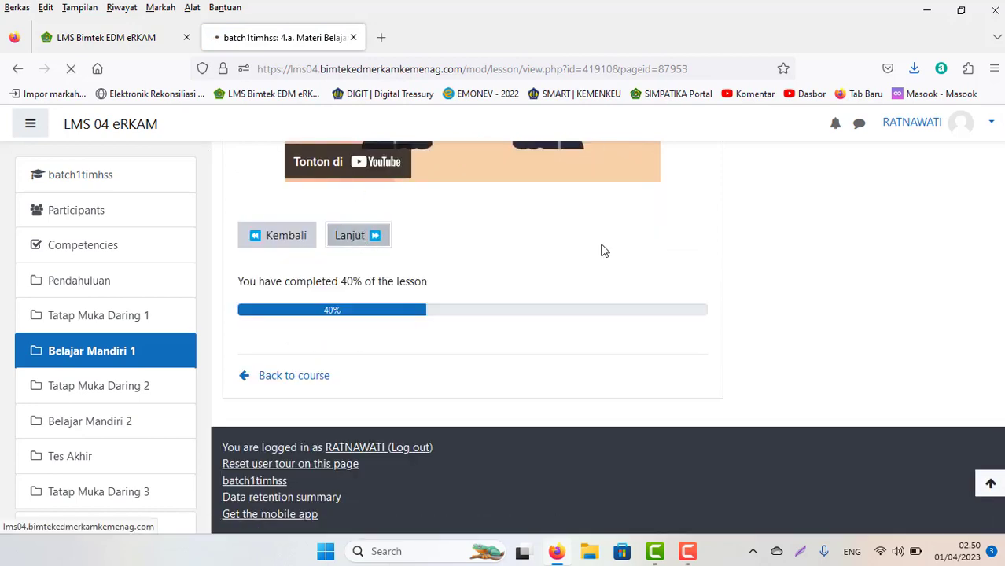
scroll(358, 235, down, 10)
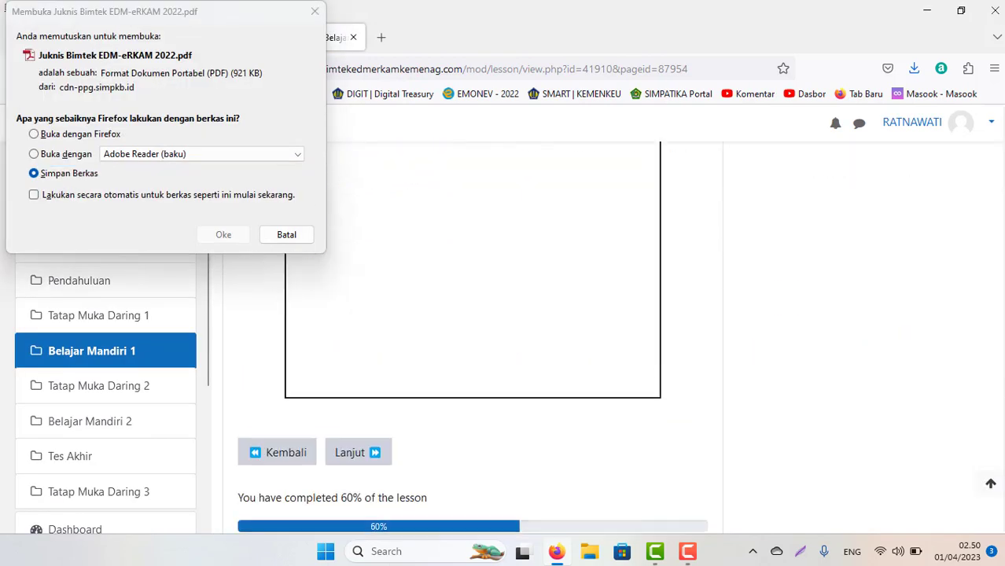
Save the offered file Juknis Bimtek EDM-eRKAM 2022.pdf and continue to the lesson's closing page.
click(223, 237)
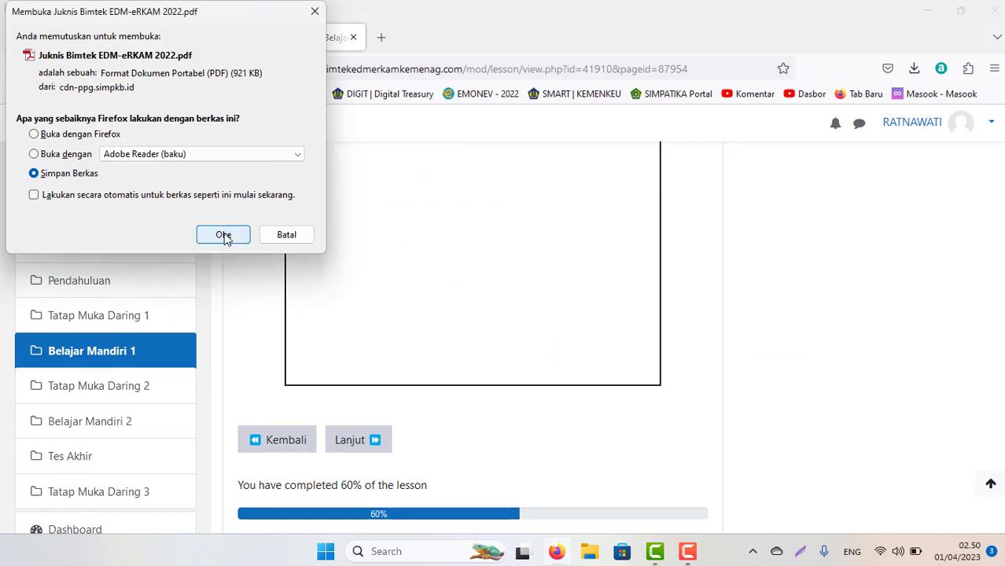
click(223, 236)
scroll(926, 437, down, 3)
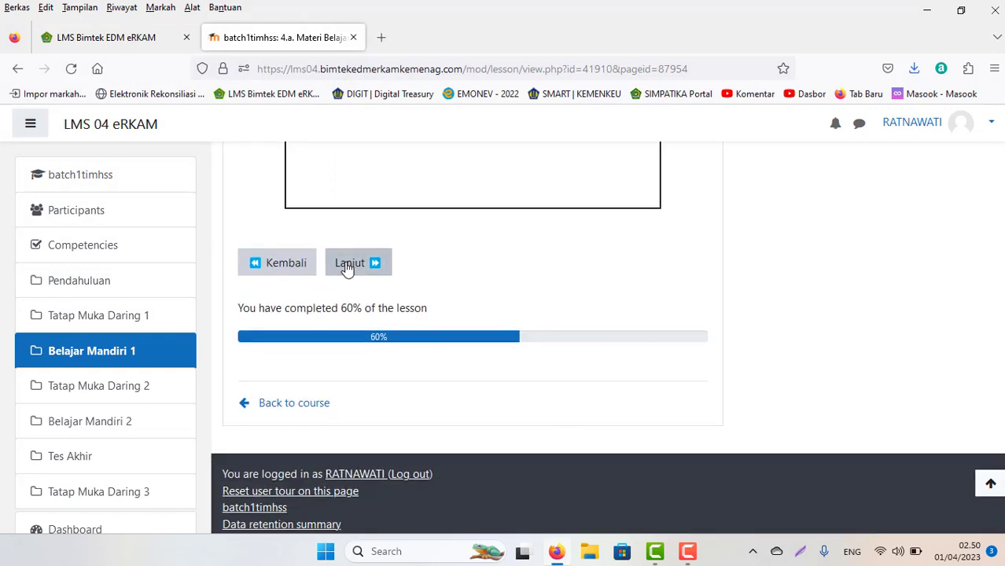
click(342, 261)
scroll(360, 241, down, 10)
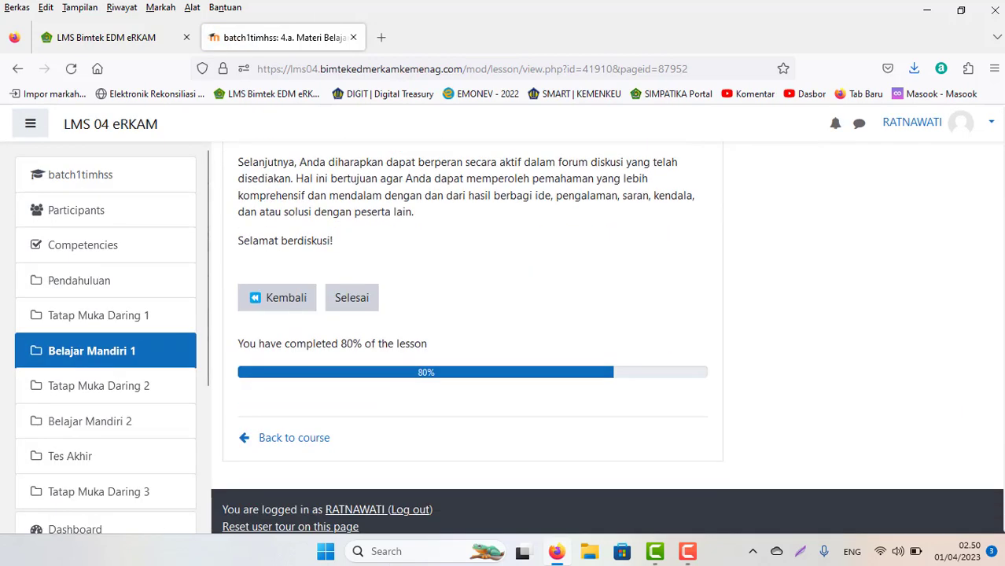
Finish lesson 4.a and return to the course.
click(351, 236)
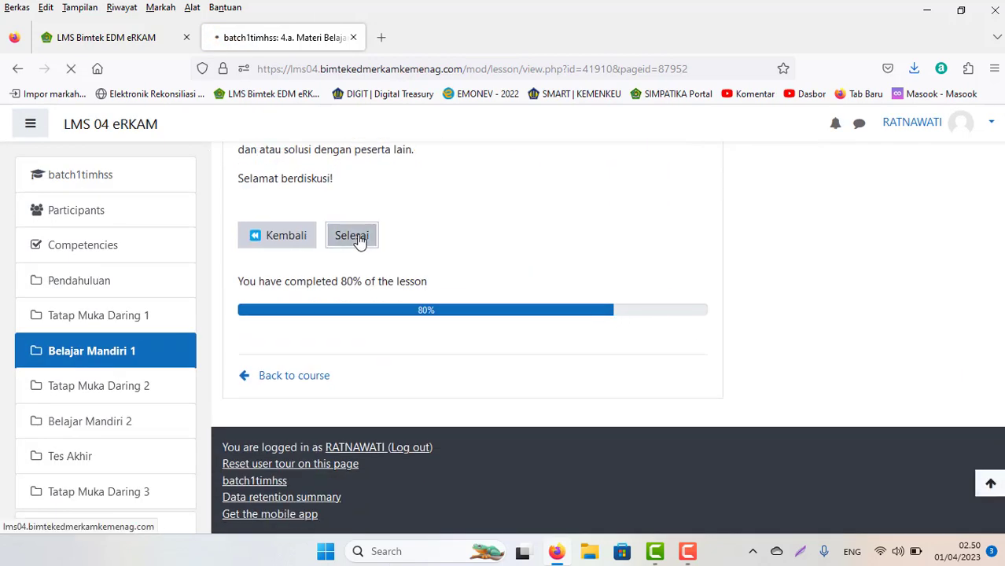
scroll(417, 258, down, 5)
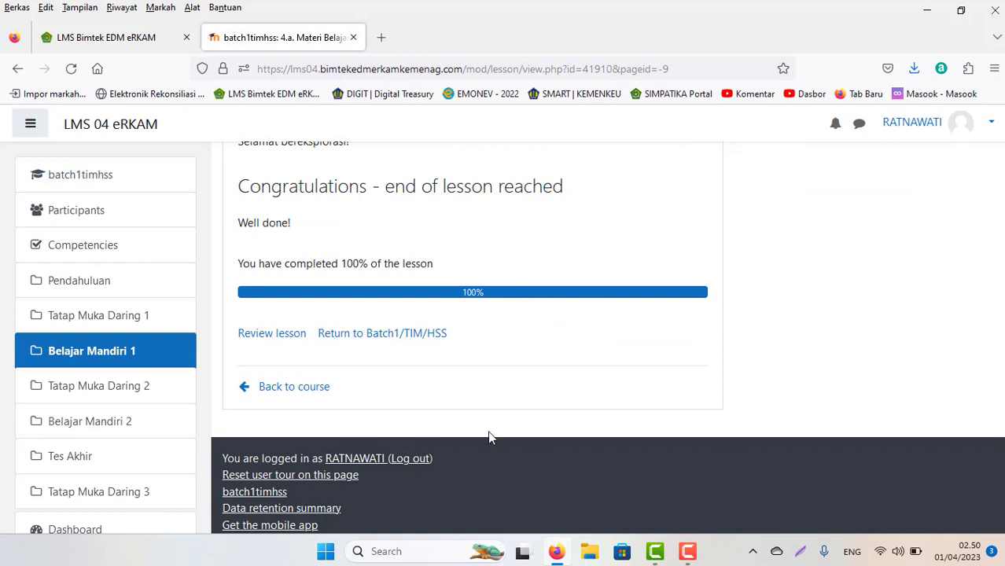
click(301, 395)
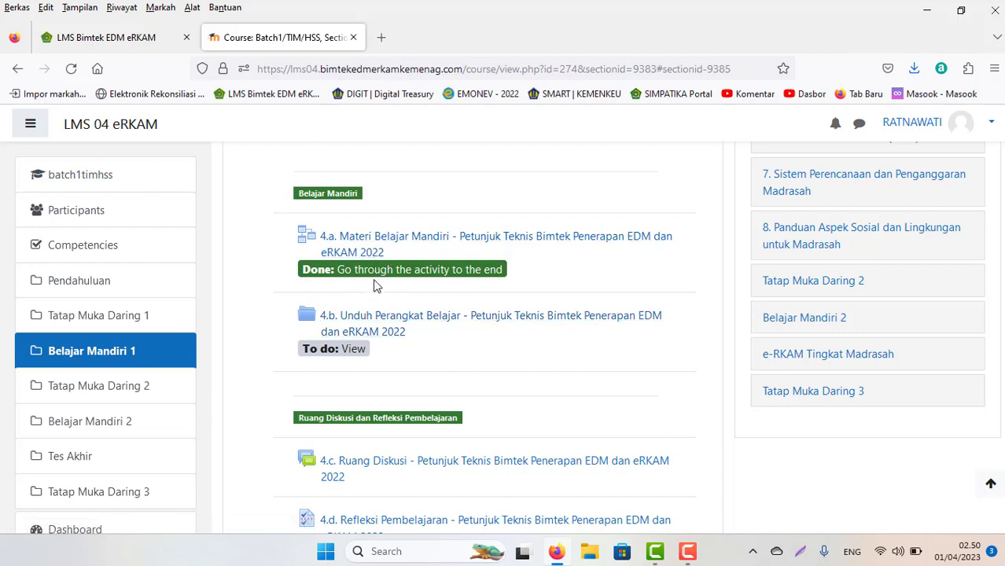
View the download links in folder 4.b Unduh Perangkat Belajar and return to the course.
click(355, 334)
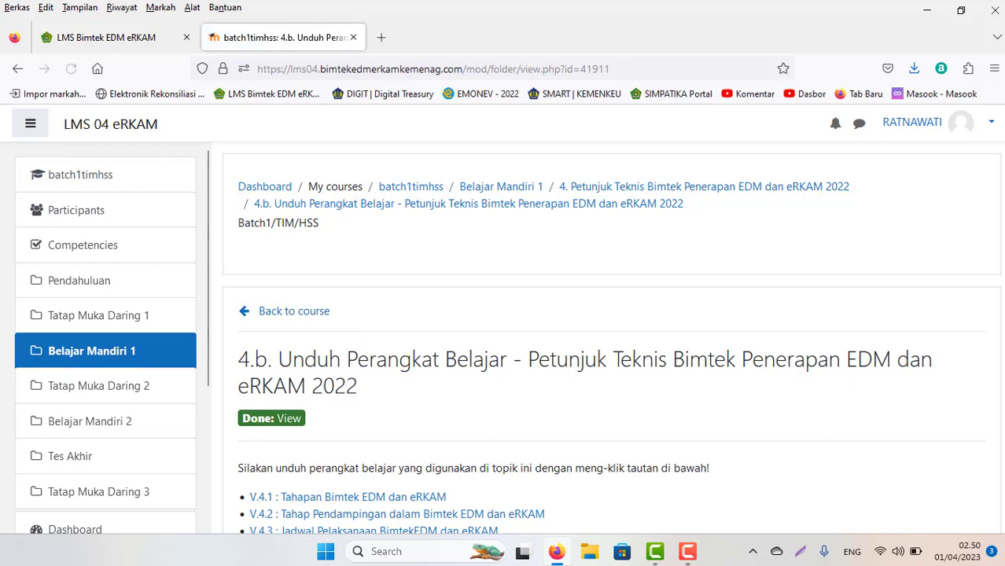
scroll(605, 338, down, 3)
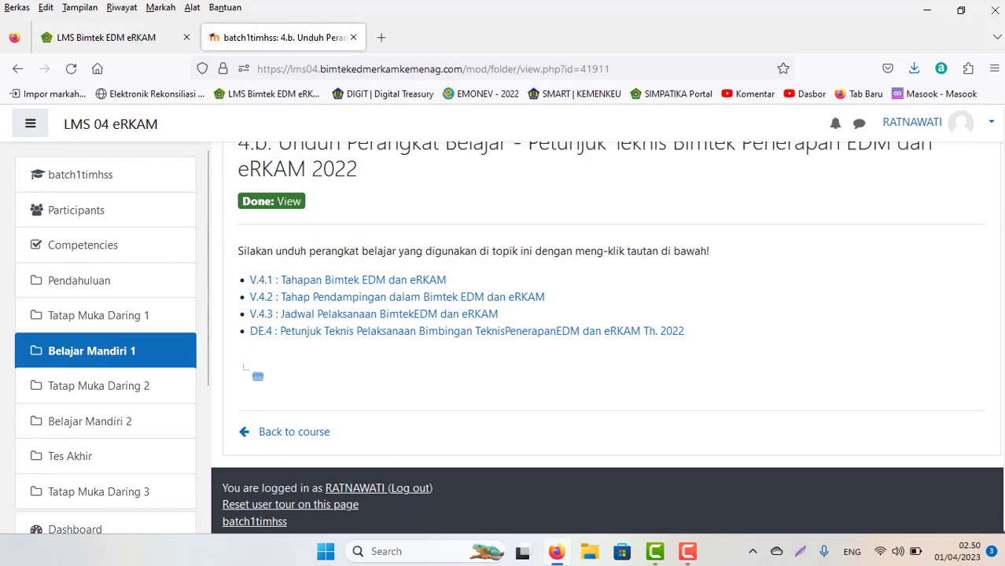
scroll(554, 278, up, 2)
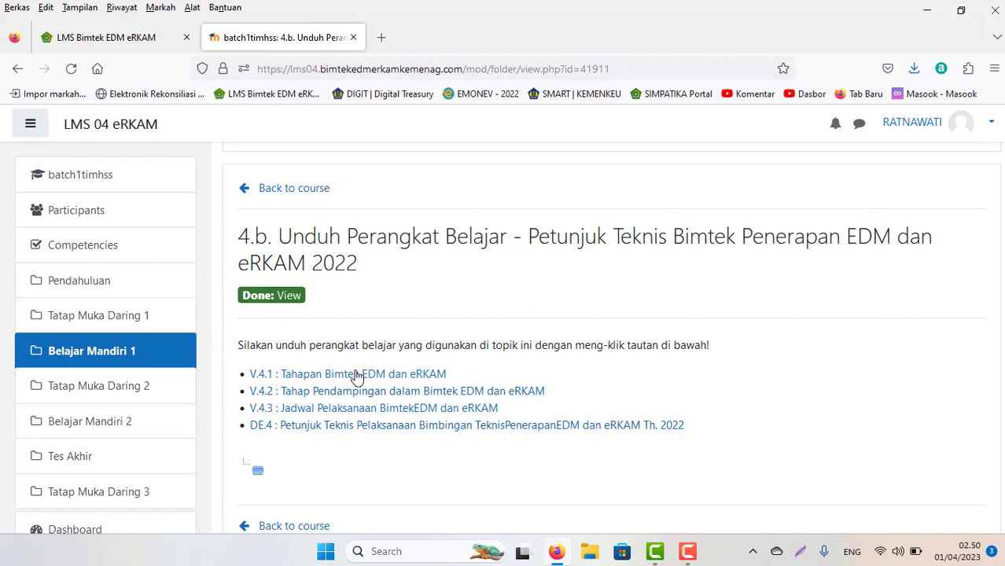
scroll(640, 402, down, 1)
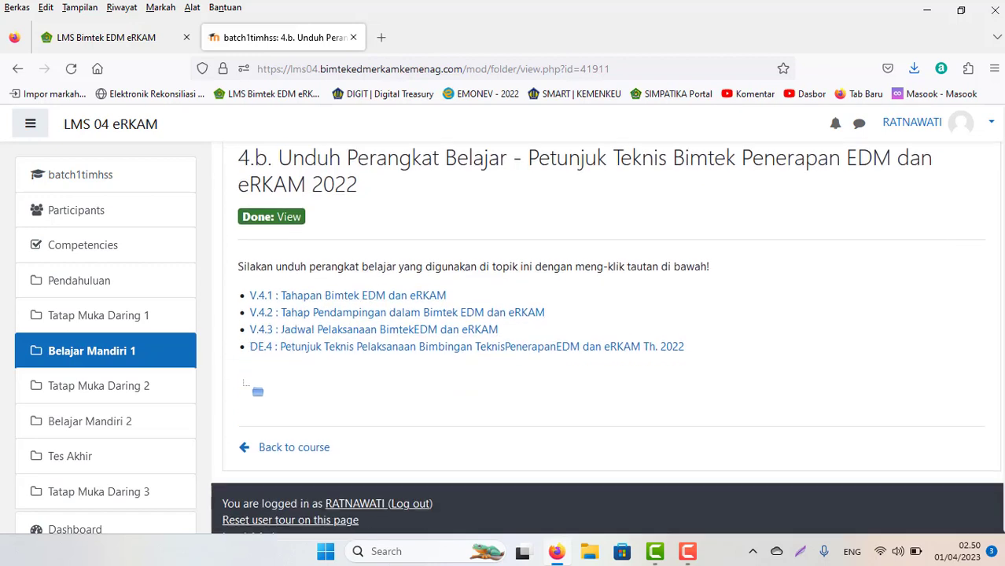
click(320, 446)
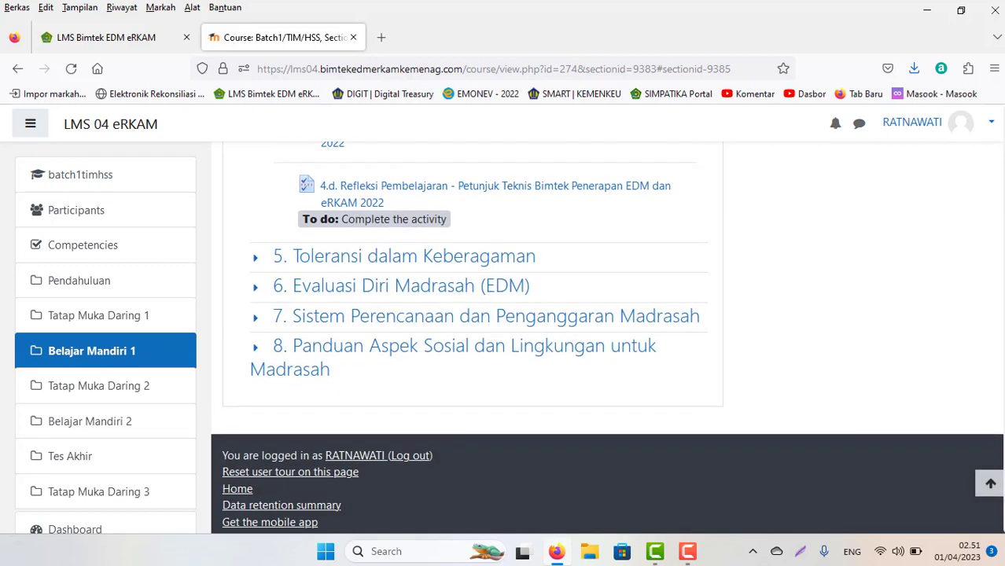
Open forum 4.c Ruang Diskusi and read its discussion points and posting instructions.
scroll(513, 339, down, 1)
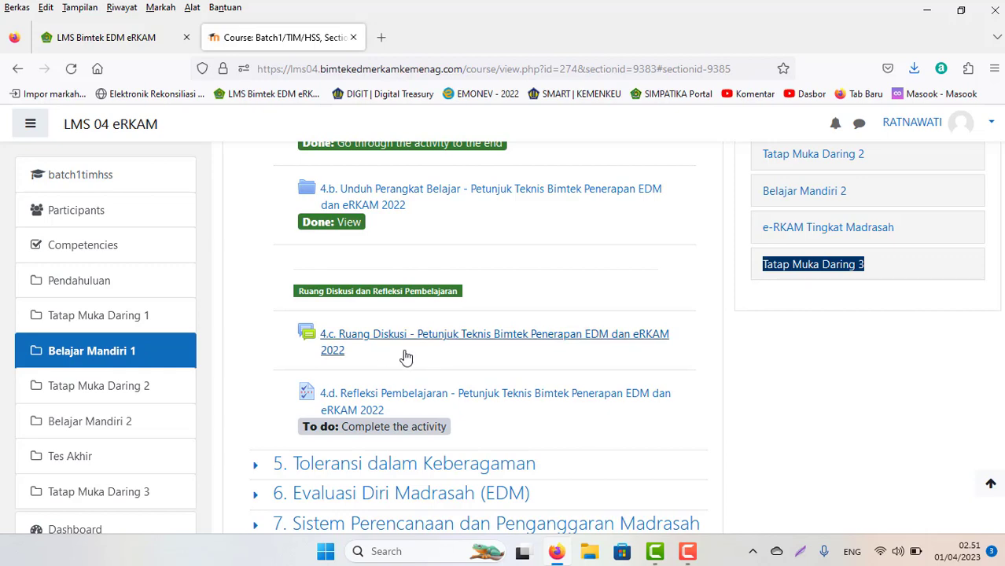
click(379, 343)
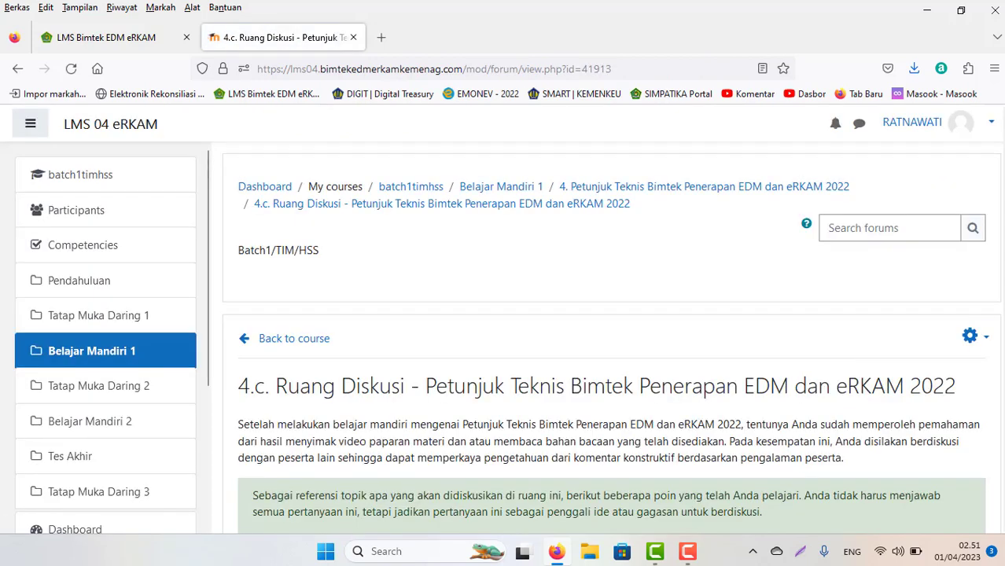
scroll(999, 222, down, 9)
scroll(999, 223, up, 7)
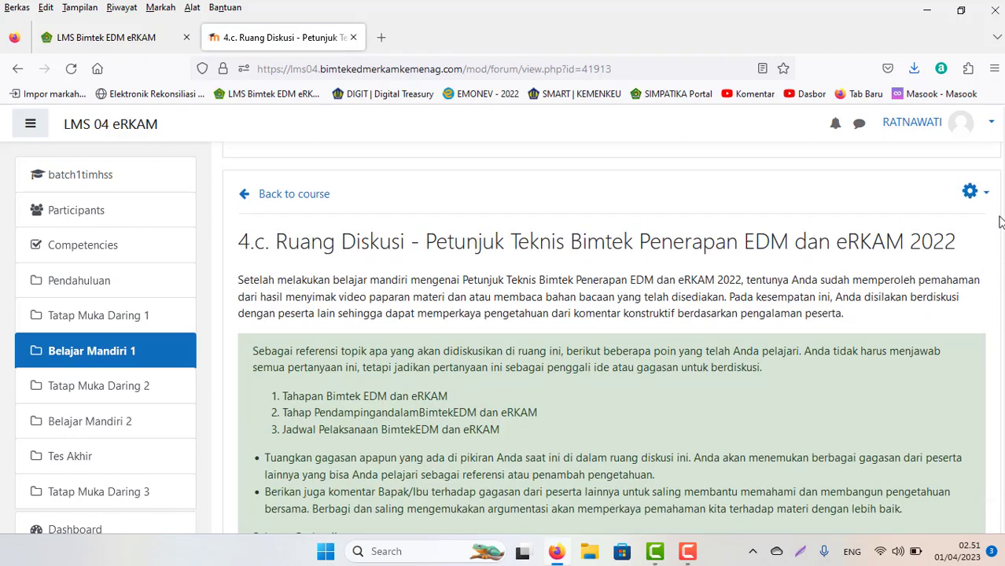
scroll(999, 223, down, 6)
scroll(674, 405, up, 5)
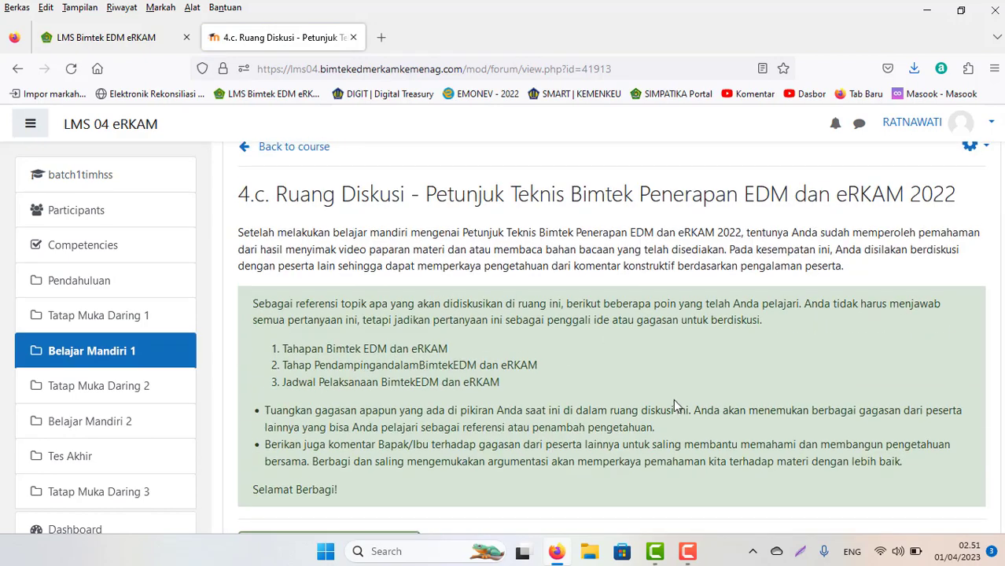
scroll(616, 338, down, 10)
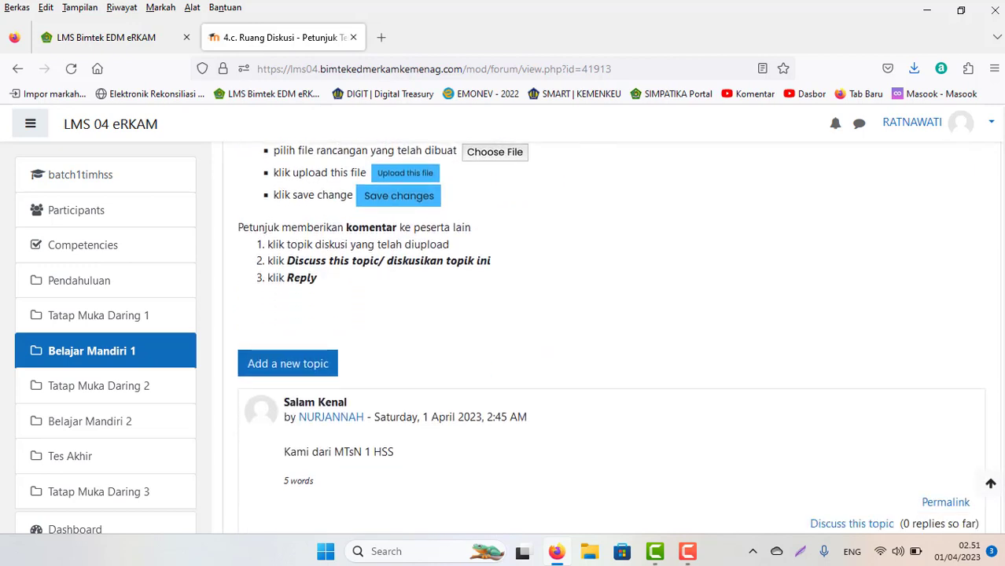
Post a new forum topic with the subject Perkenalan and the message "Salam Kenal kami dari MTsN 1 HSS".
click(283, 368)
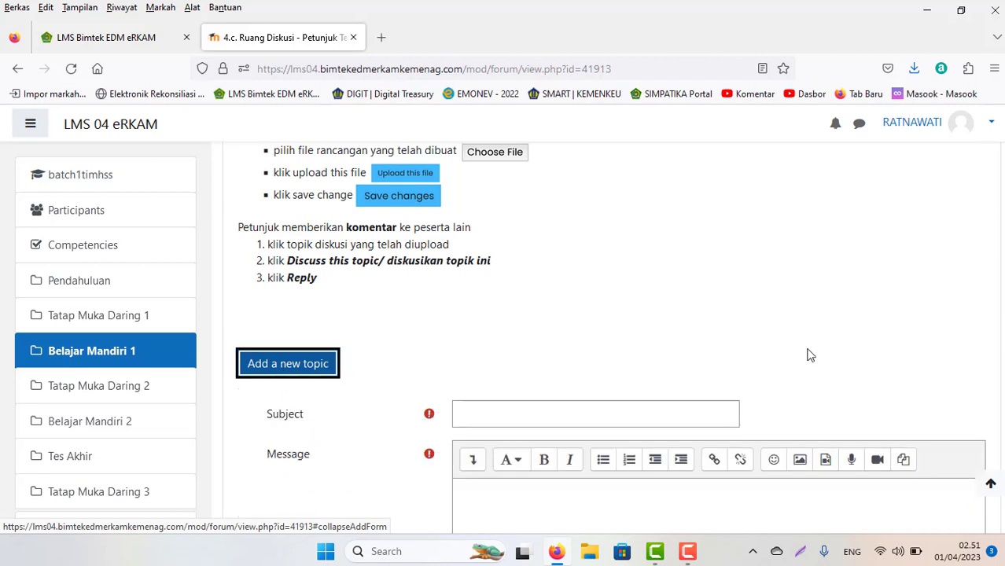
scroll(480, 252, down, 2)
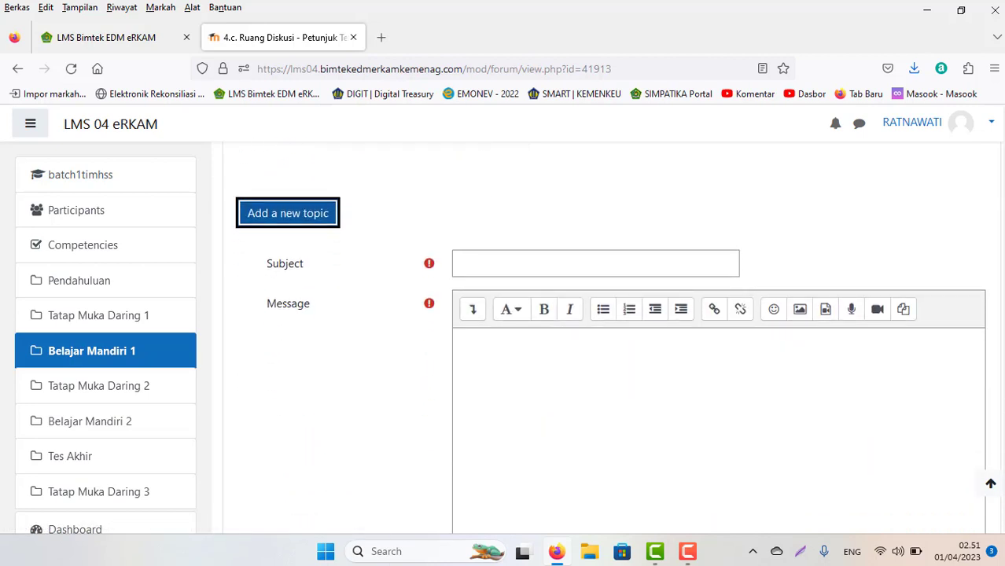
click(477, 262)
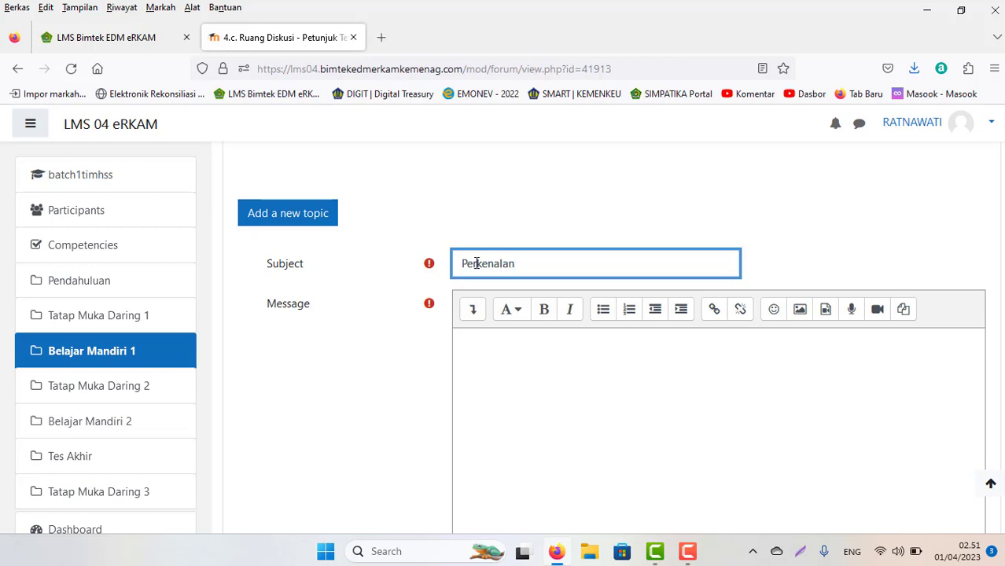
click(518, 367)
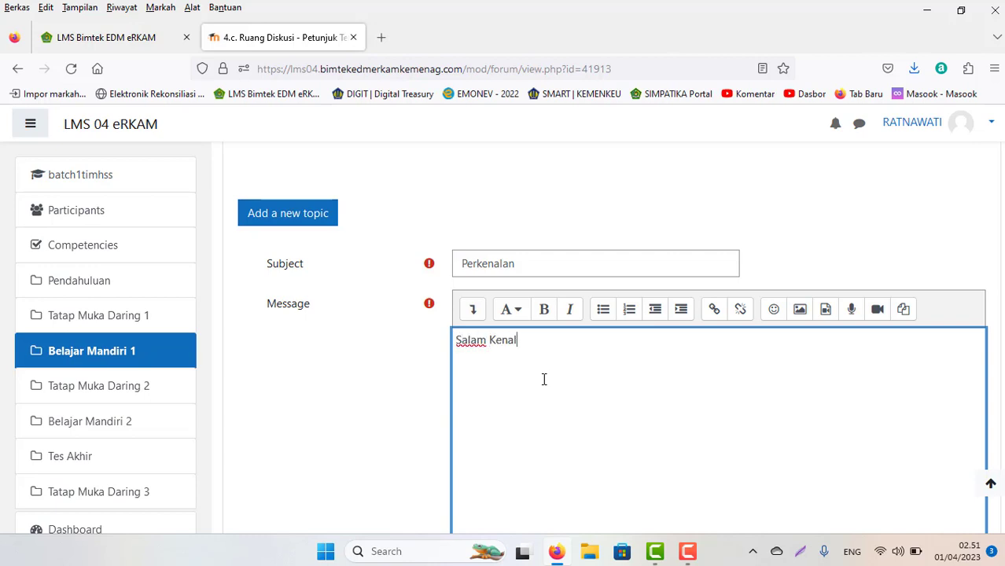
text(kami dari)
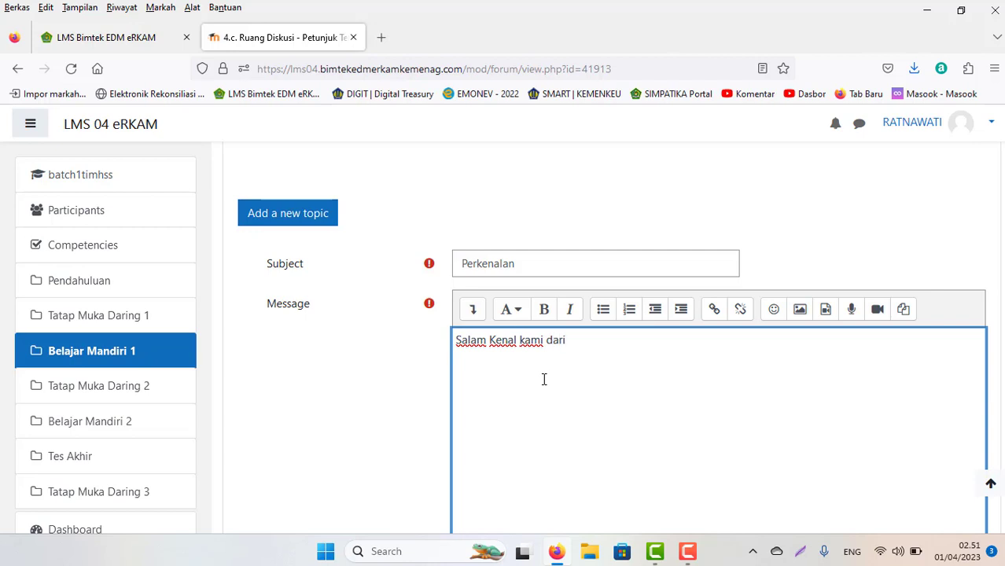
text( MTsN 1 HSS)
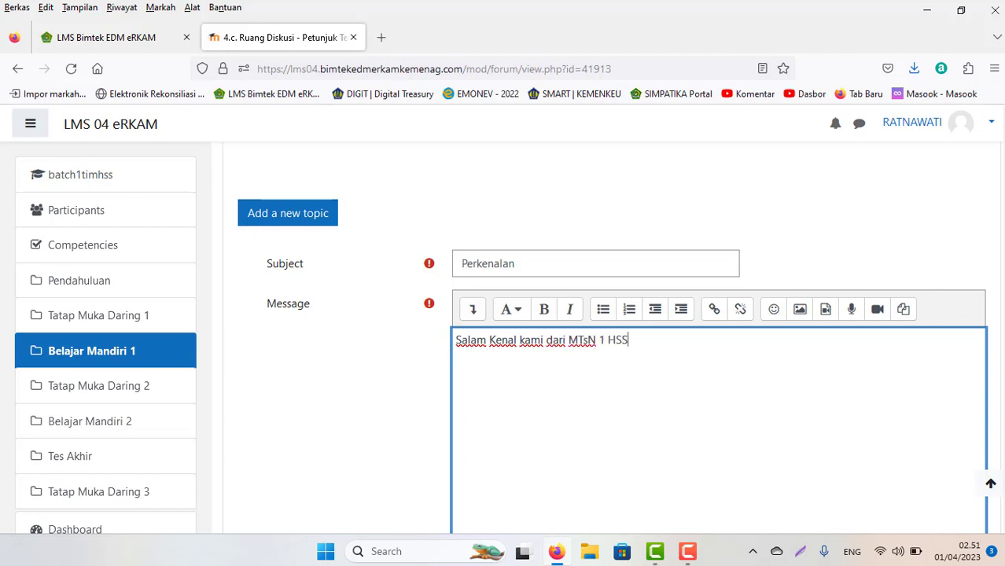
scroll(540, 378, down, 5)
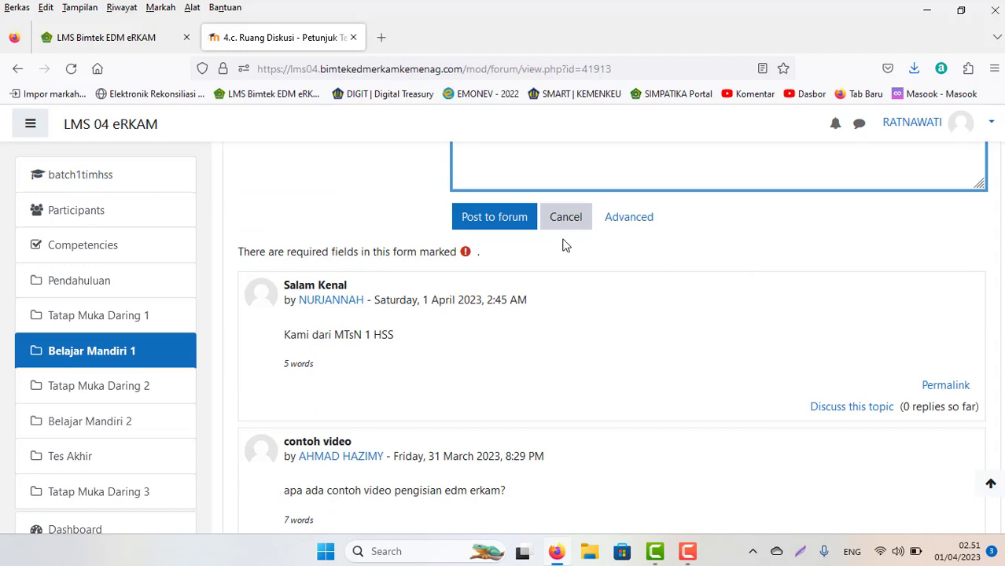
scroll(1002, 365, up, 1)
scroll(1001, 366, up, 2)
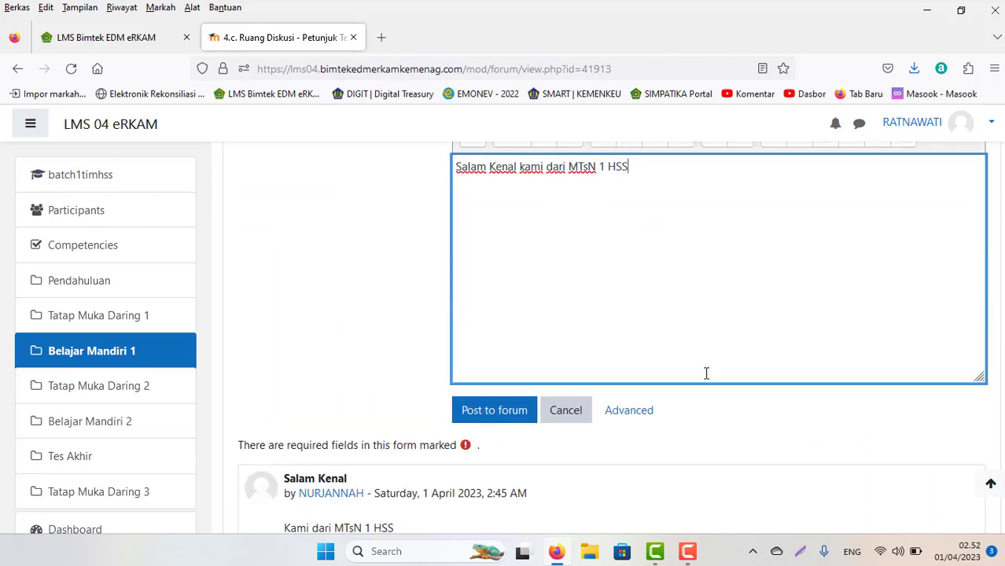
click(483, 419)
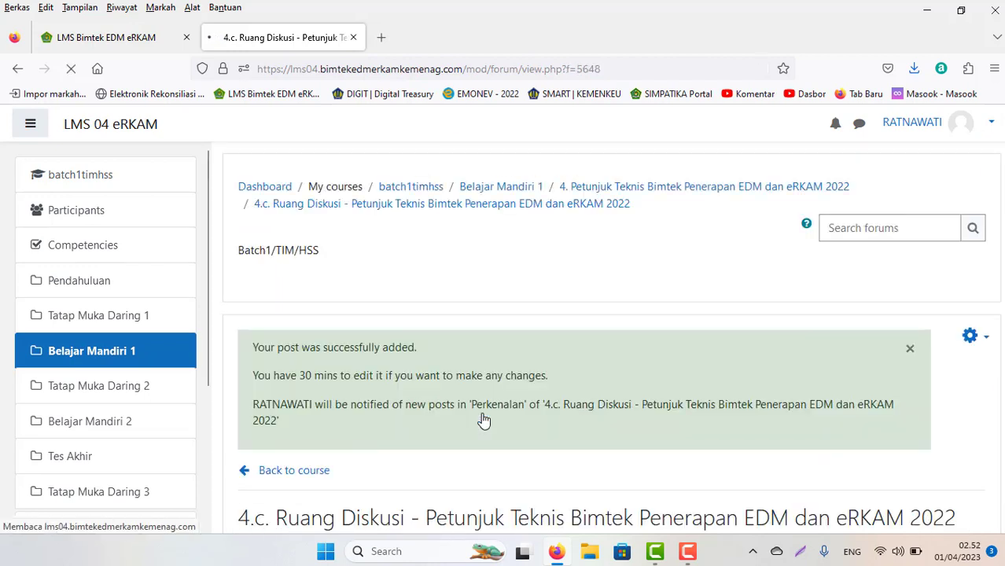
Look over the posts listed in the 4.c Ruang Diskusi forum and return to the course.
scroll(480, 417, down, 5)
scroll(617, 338, down, 8)
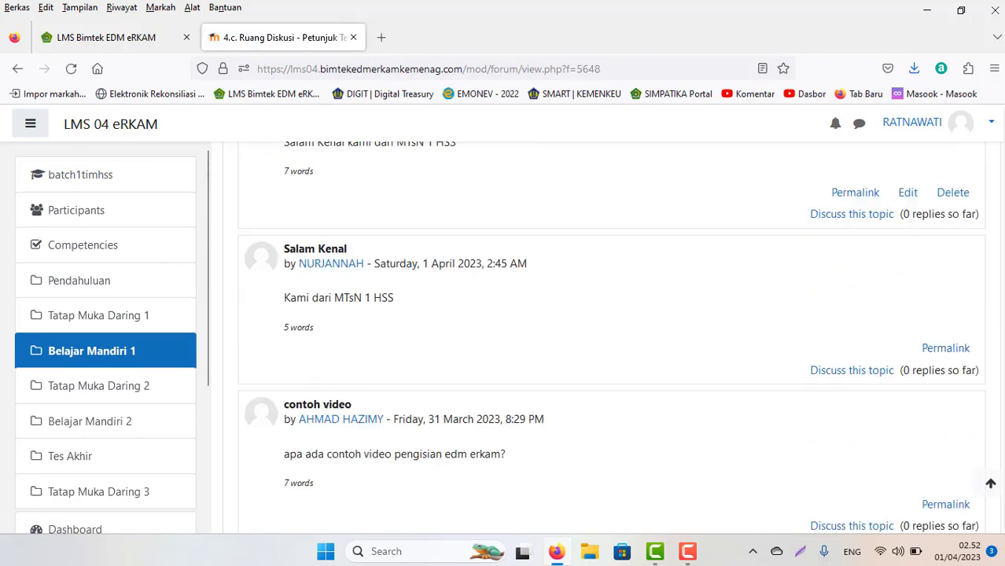
scroll(616, 338, up, 15)
scroll(617, 338, down, 15)
scroll(448, 469, down, 5)
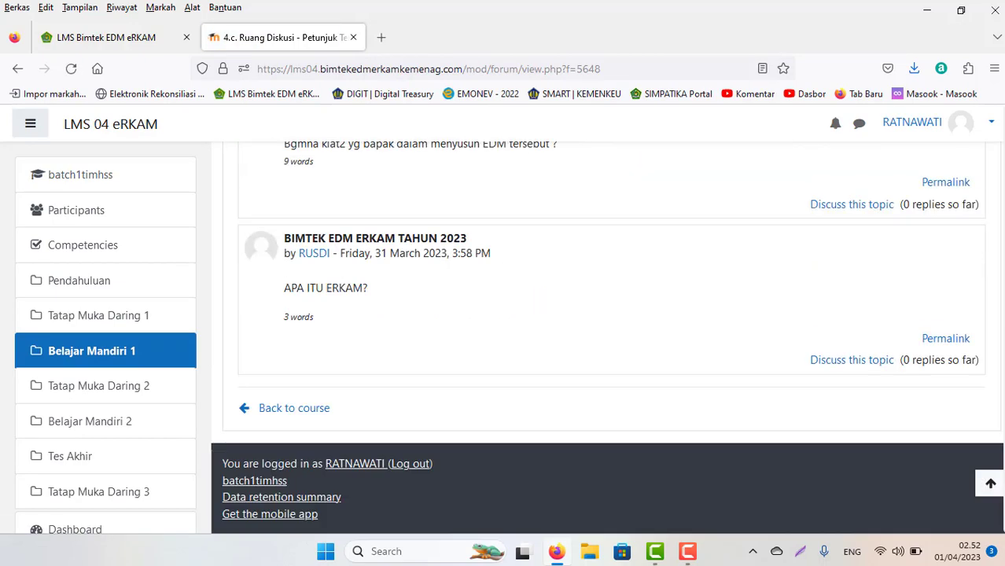
click(292, 415)
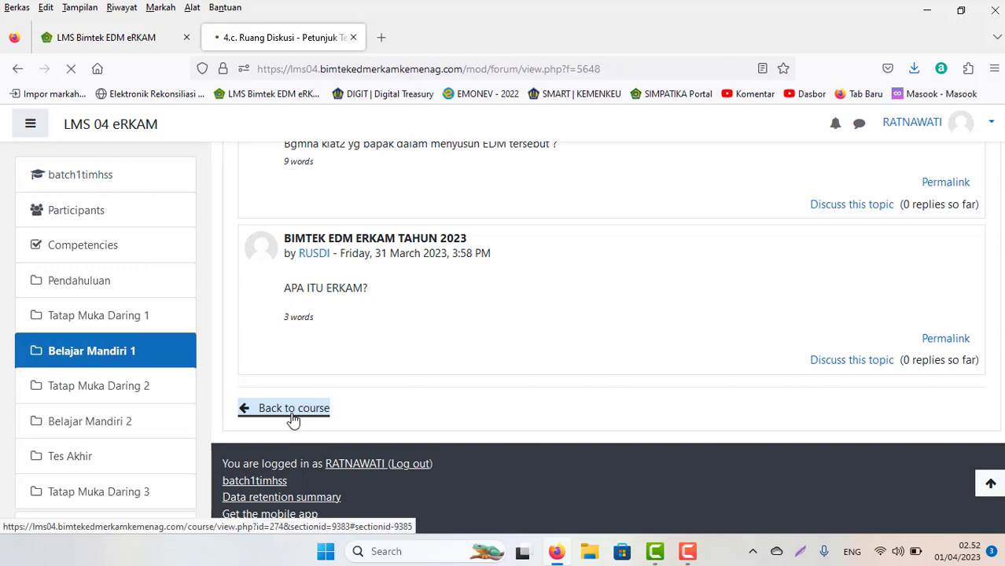
Open activity 4.d Refleksi Pembelajaran and start answering its questionnaire.
scroll(853, 402, down, 4)
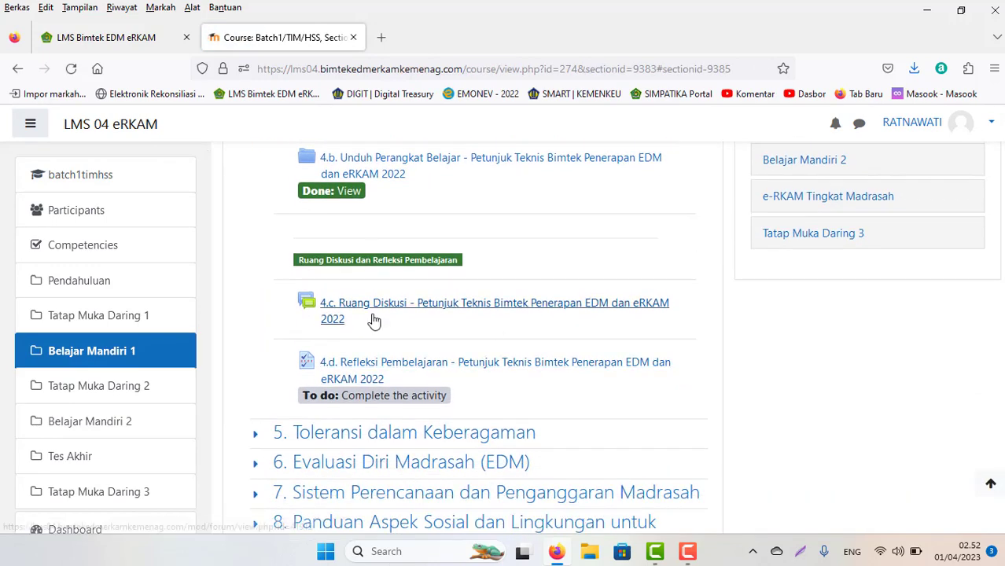
click(360, 373)
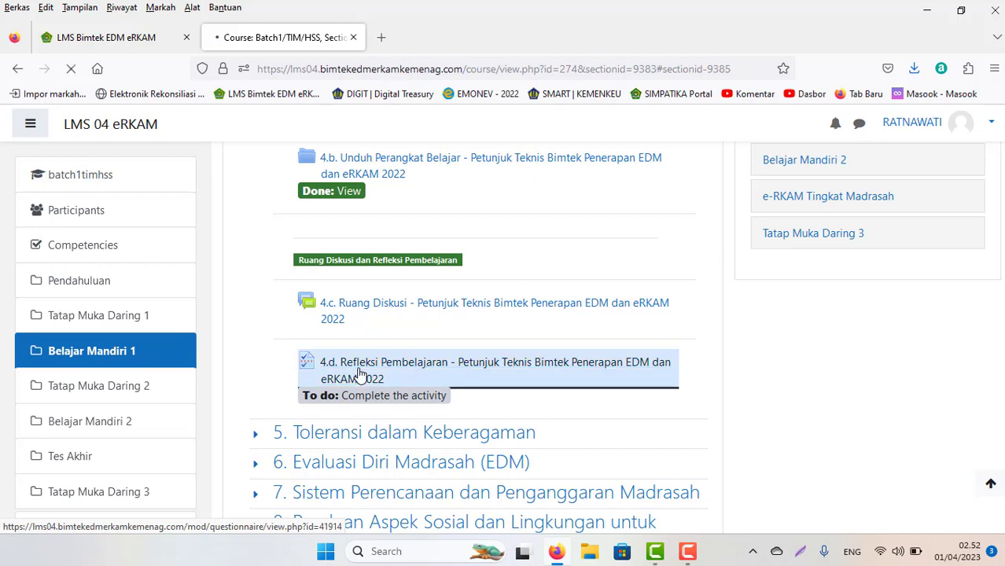
scroll(788, 237, down, 3)
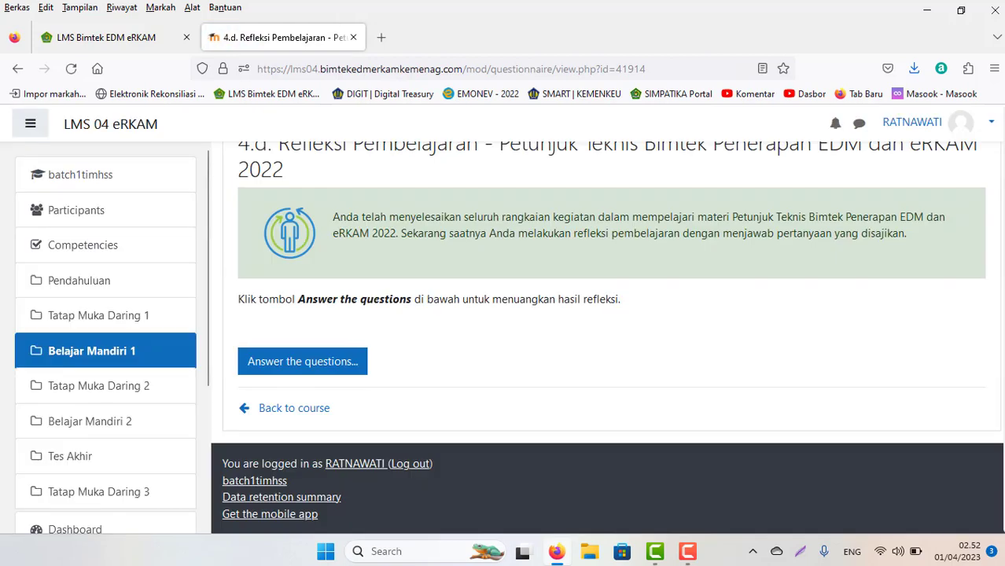
click(291, 368)
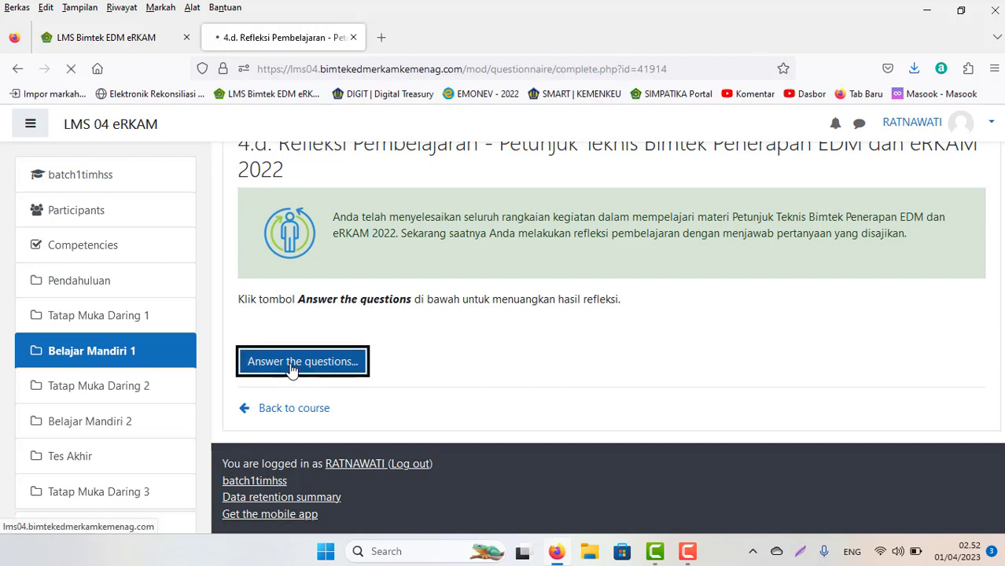
Answer question 1 with Ya, question 2 with Jelas, question 3 with Mudah, question 4 with Tertarik and question 5 with Teknis.
scroll(672, 231, down, 3)
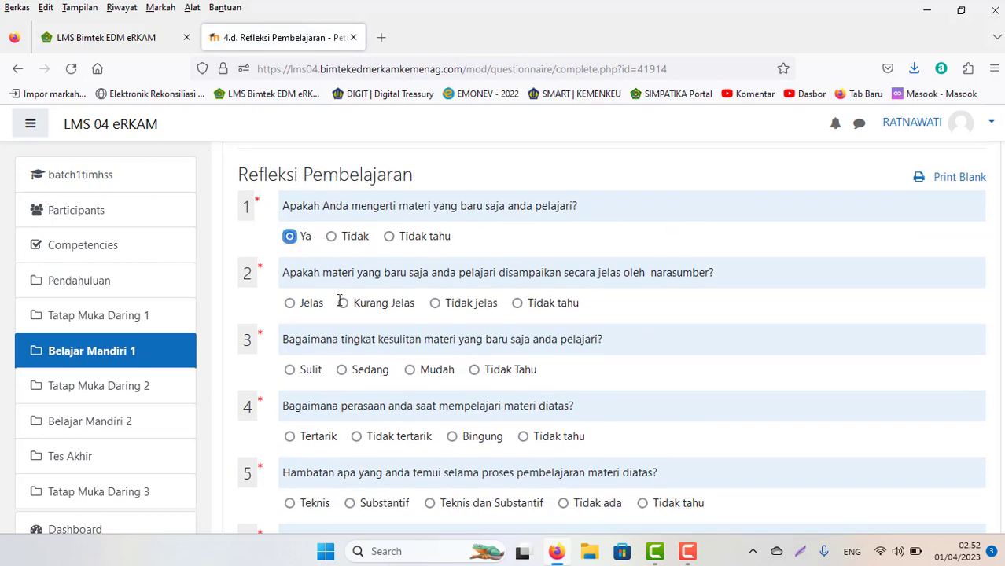
click(289, 303)
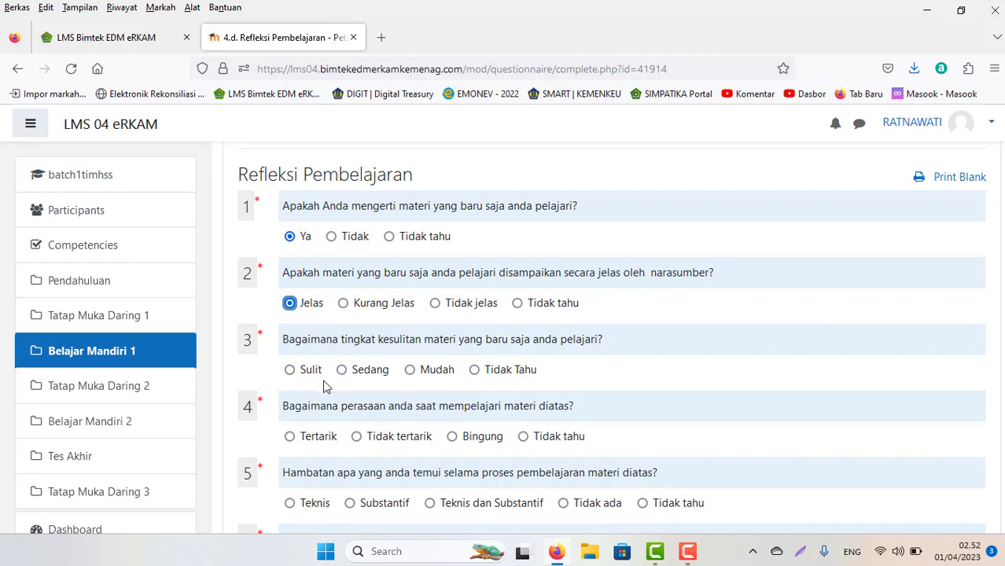
click(290, 370)
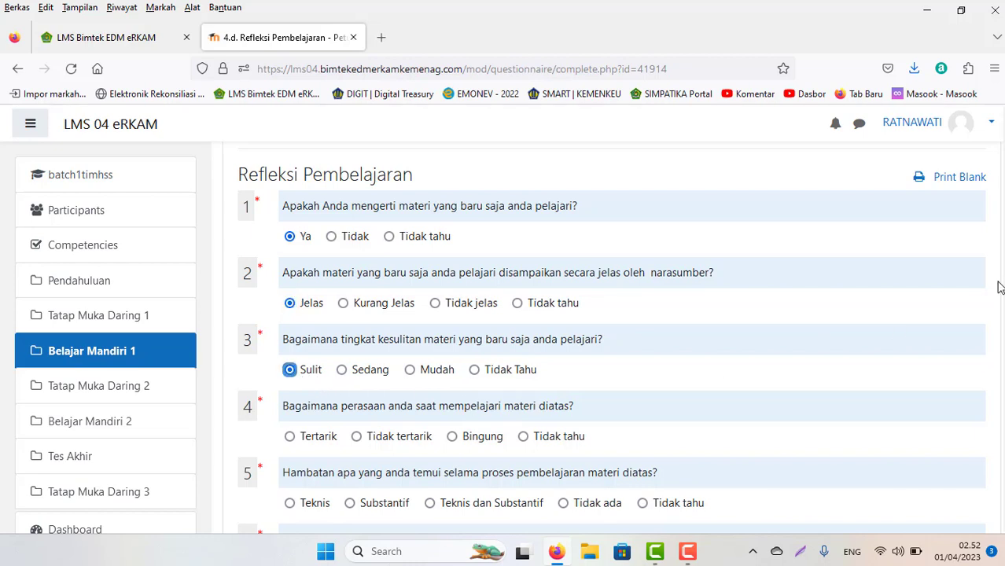
click(289, 436)
scroll(387, 272, down, 2)
click(425, 276)
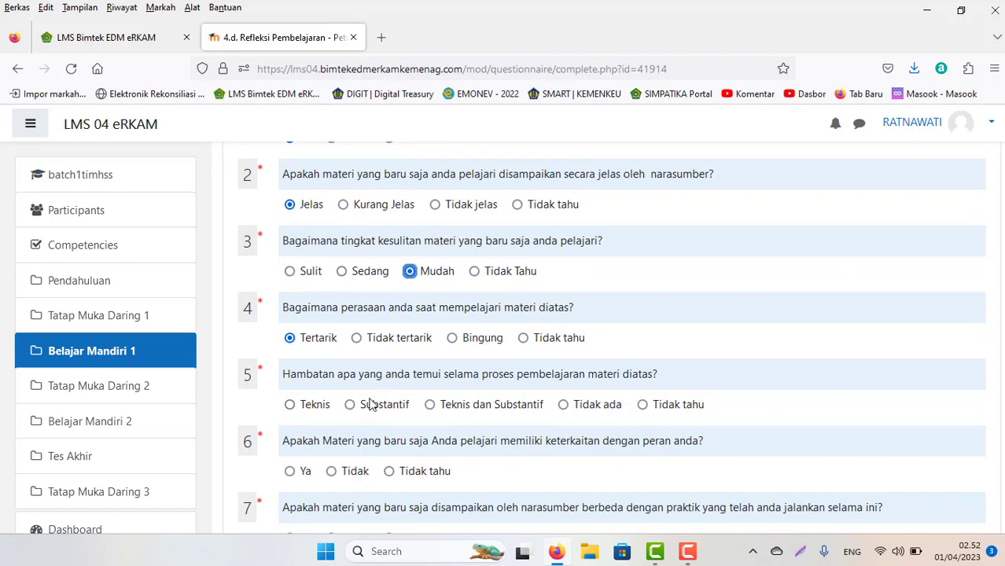
click(290, 405)
click(297, 479)
Answer questions 7, 8 and 9 with Ya and question 10 with Segera.
scroll(995, 338, down, 3)
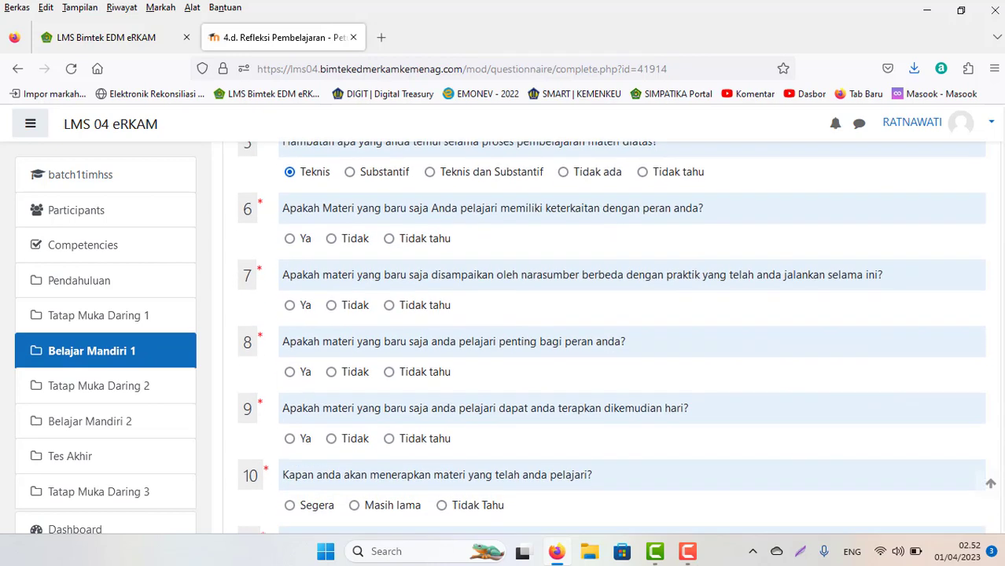
click(290, 306)
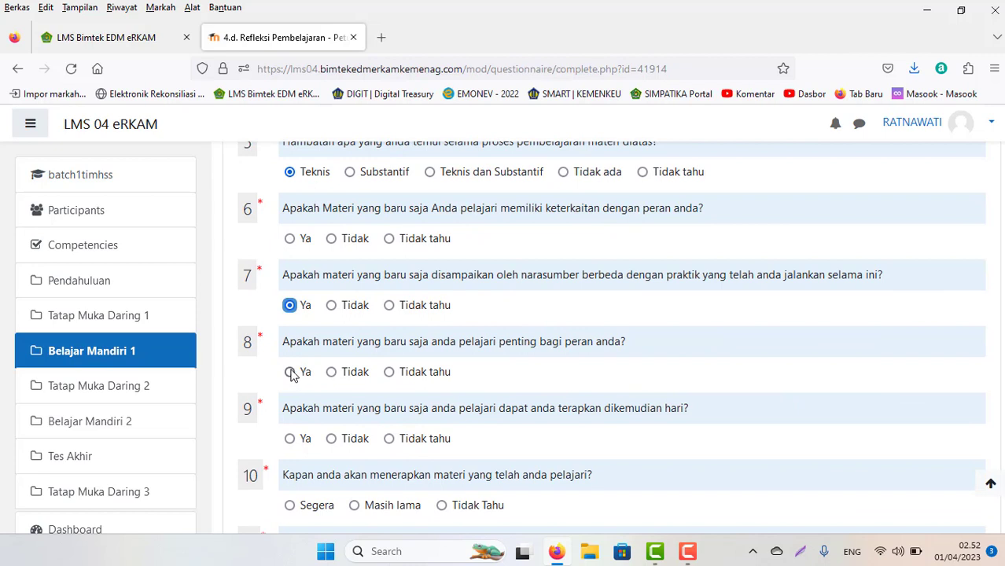
click(290, 372)
click(289, 439)
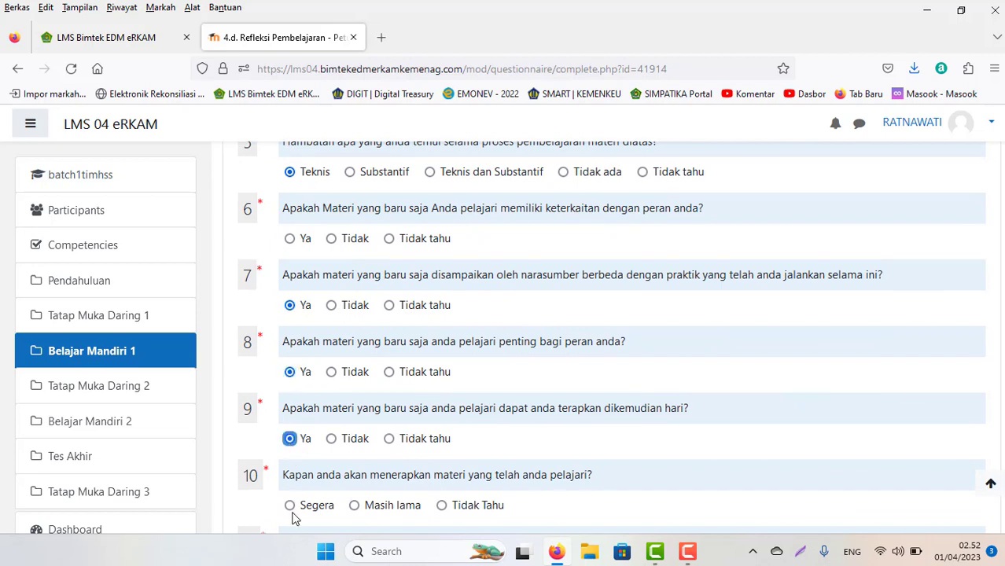
click(289, 505)
Answer question 11 with the bulleted text "Materinya sangat jelas dan mudah dipahami".
scroll(330, 297, down, 4)
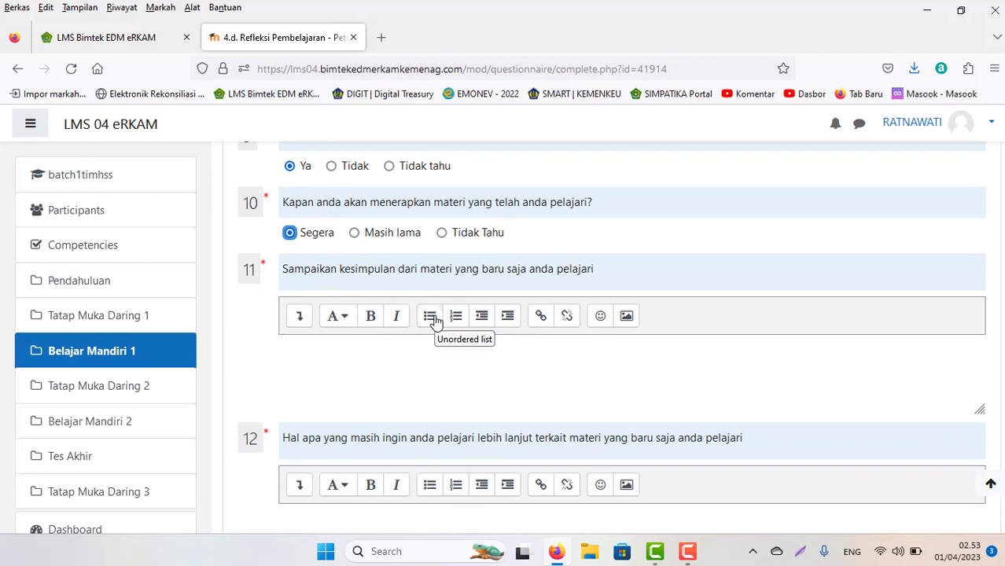
scroll(611, 338, up, 2)
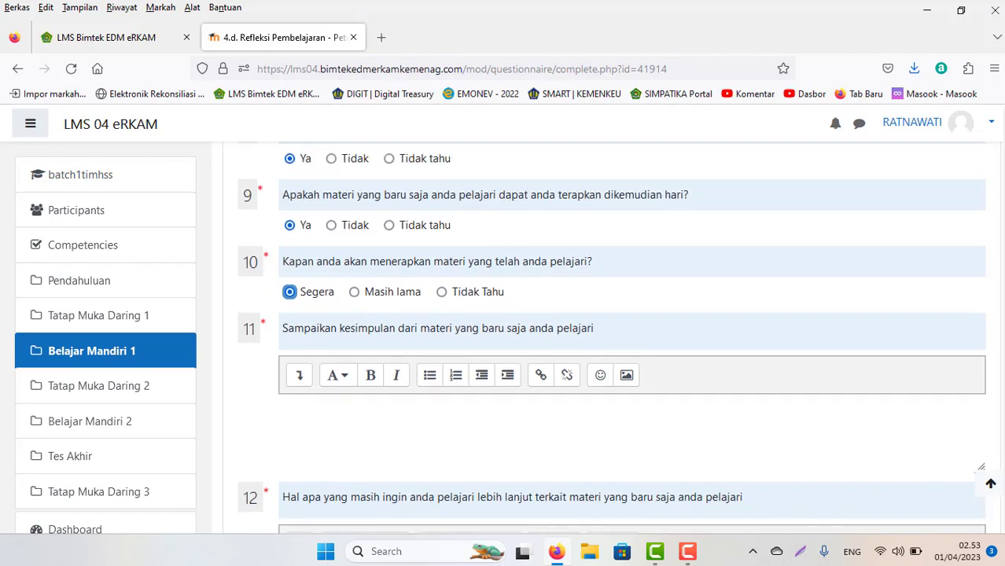
click(426, 378)
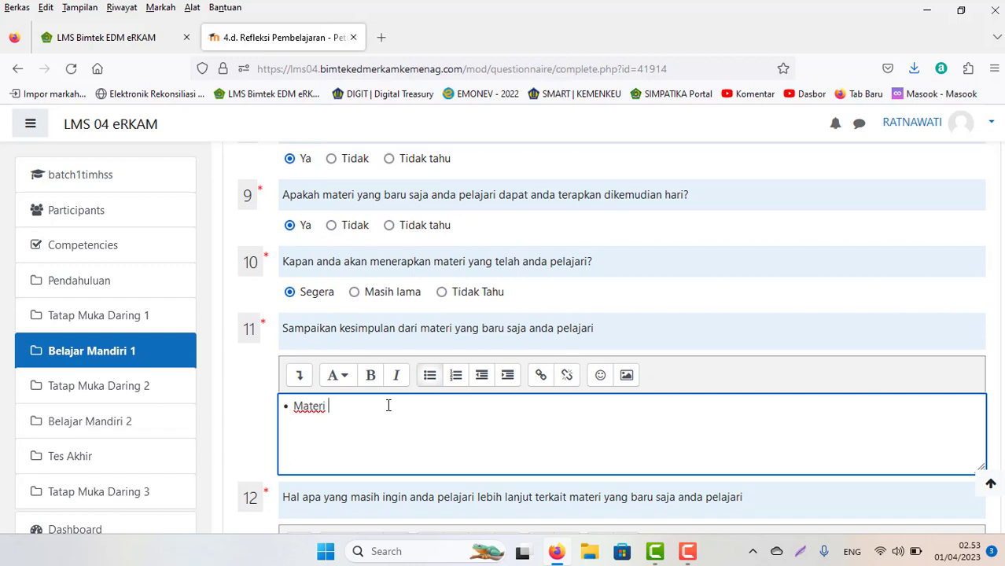
text(Materinya sangat jelas dan mudah dipahami)
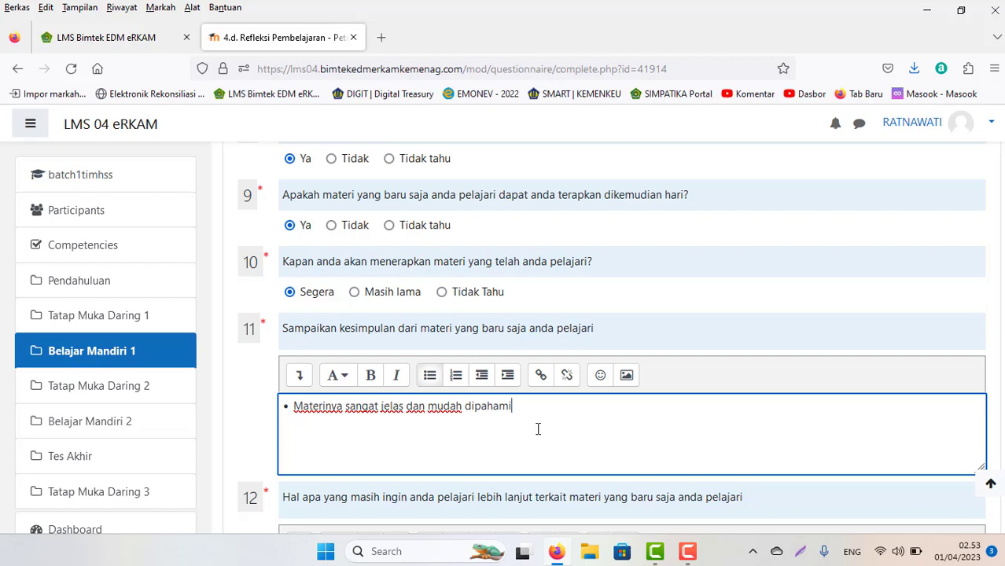
Answer question 12 with the bulleted text "Tidak ada" and question 13 with the bulleted text "Tidak ada kendala".
scroll(579, 431, down, 3)
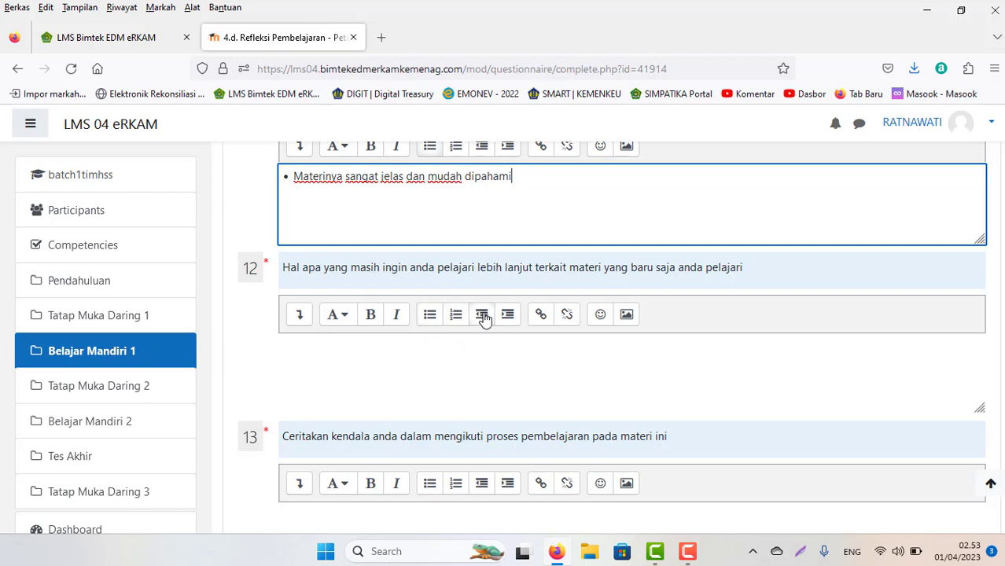
click(429, 315)
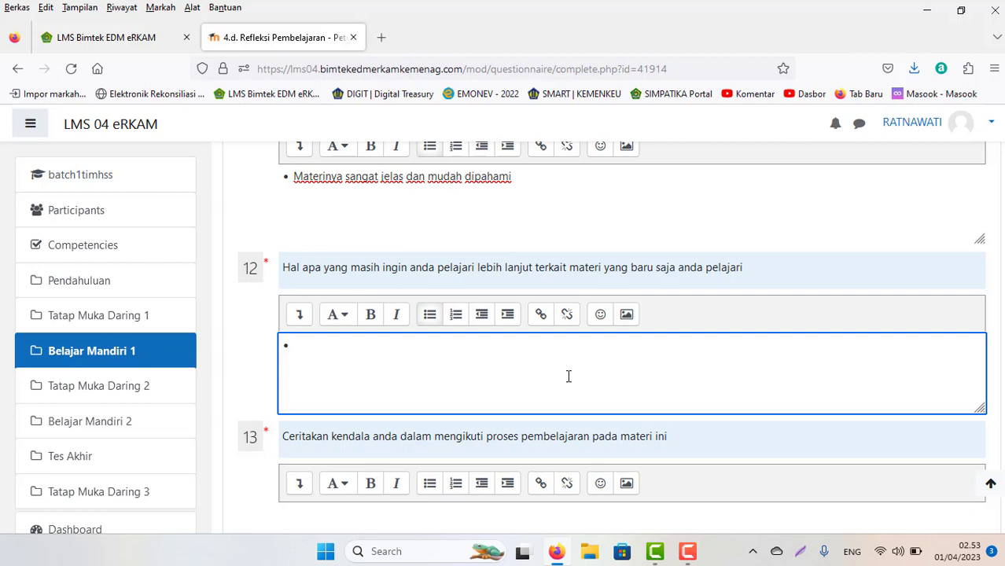
text(Tidak a)
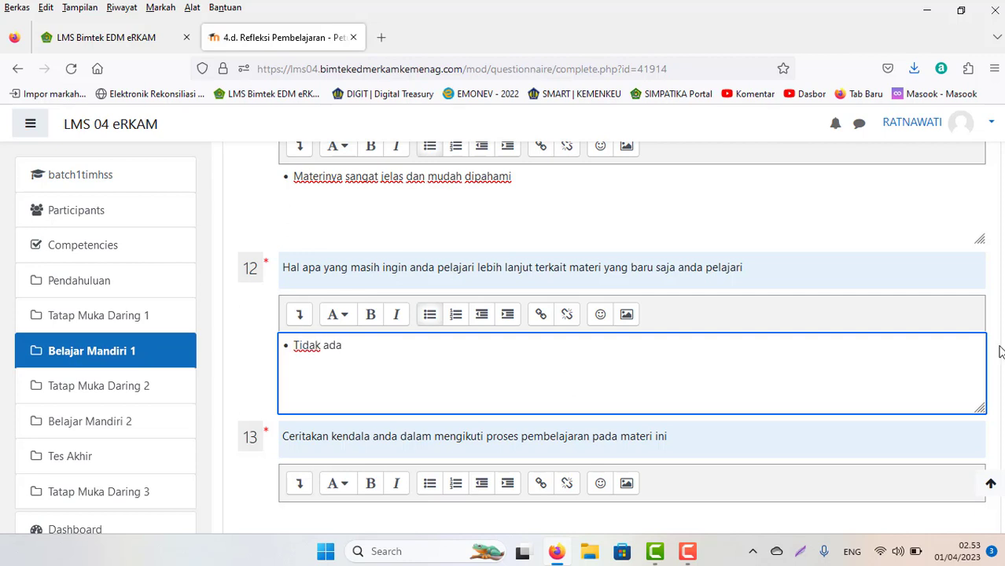
text(da)
scroll(995, 352, down, 3)
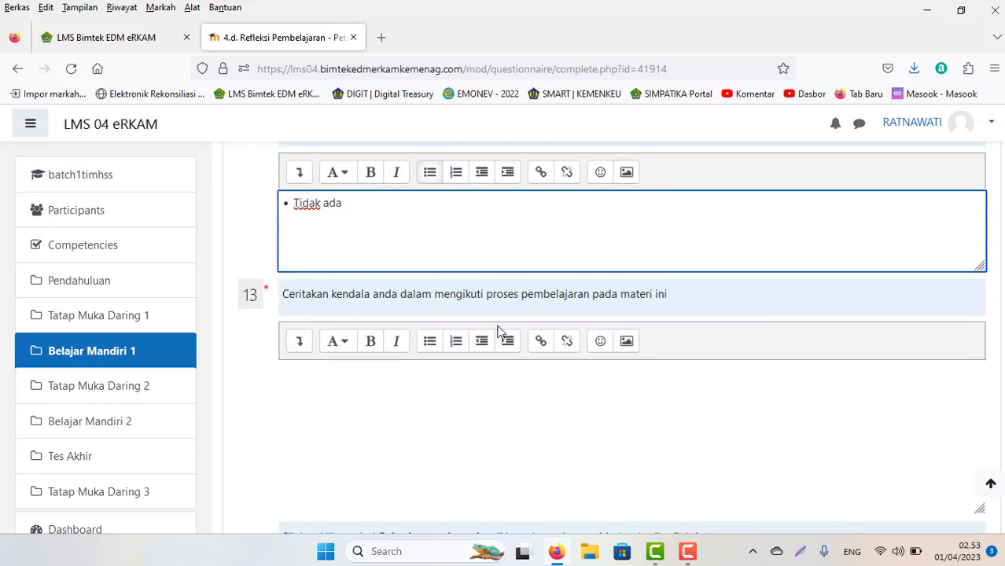
click(431, 344)
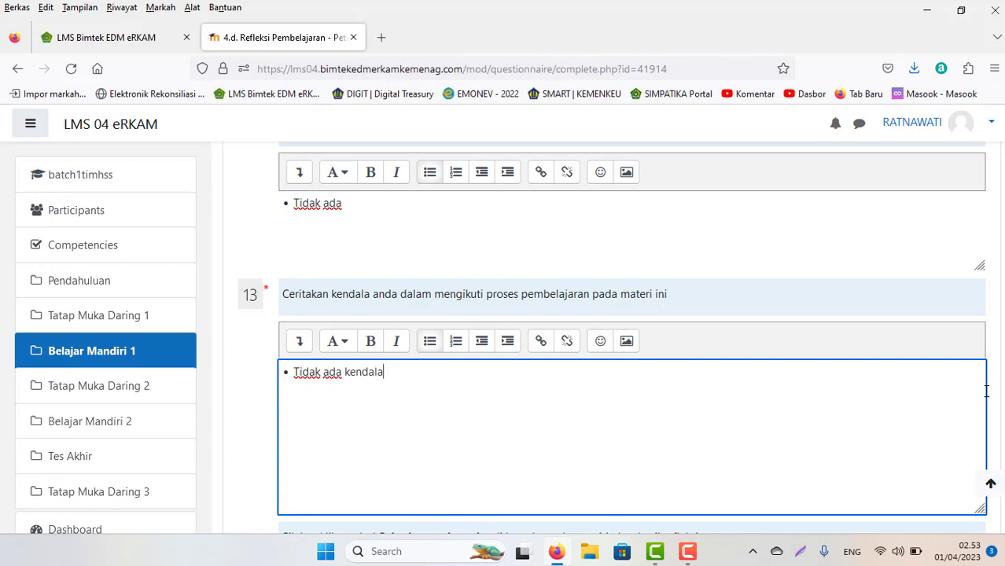
Submit the section 4 reflection questionnaire, answering the skipped required question 6 with Ya.
scroll(472, 358, down, 3)
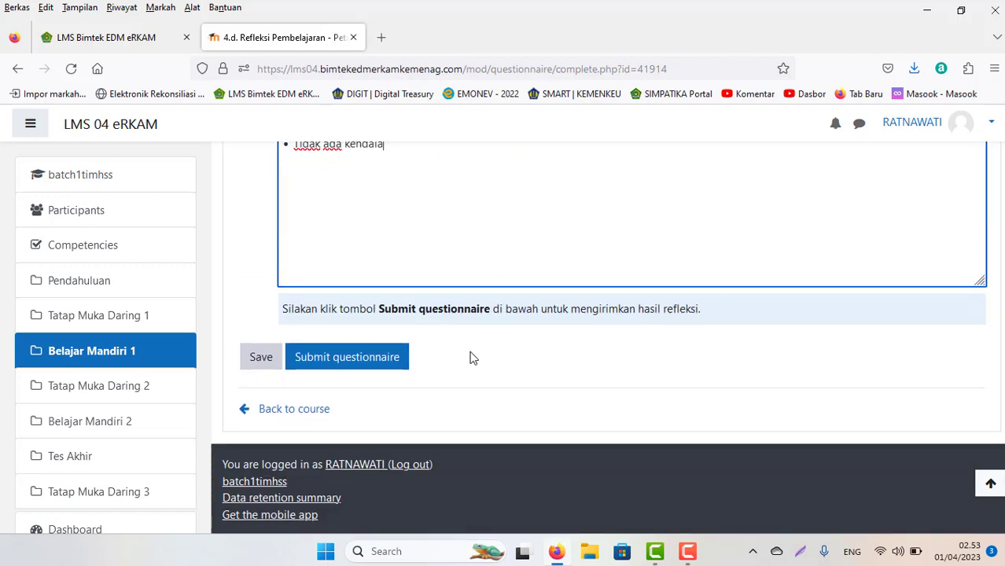
click(331, 363)
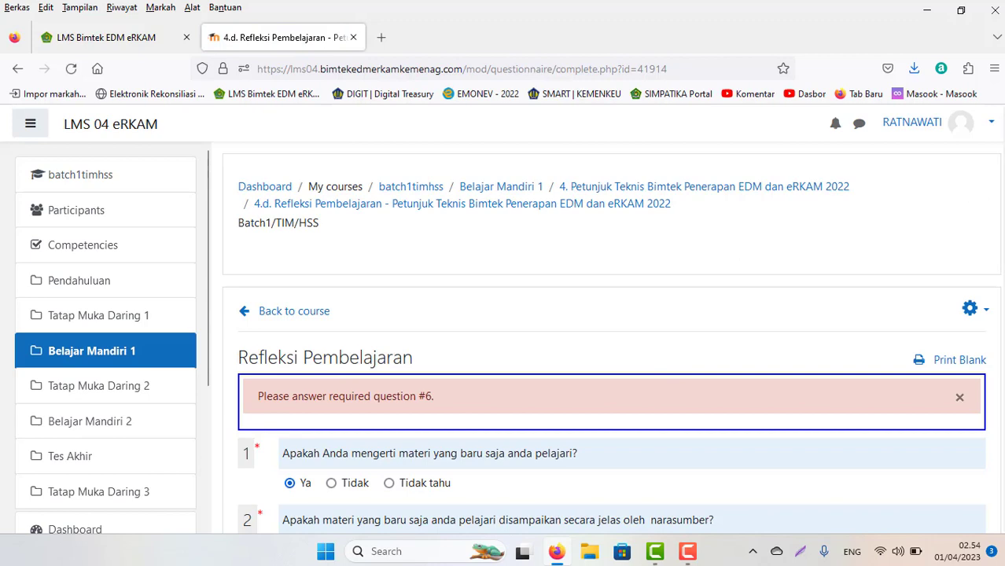
scroll(763, 228, down, 5)
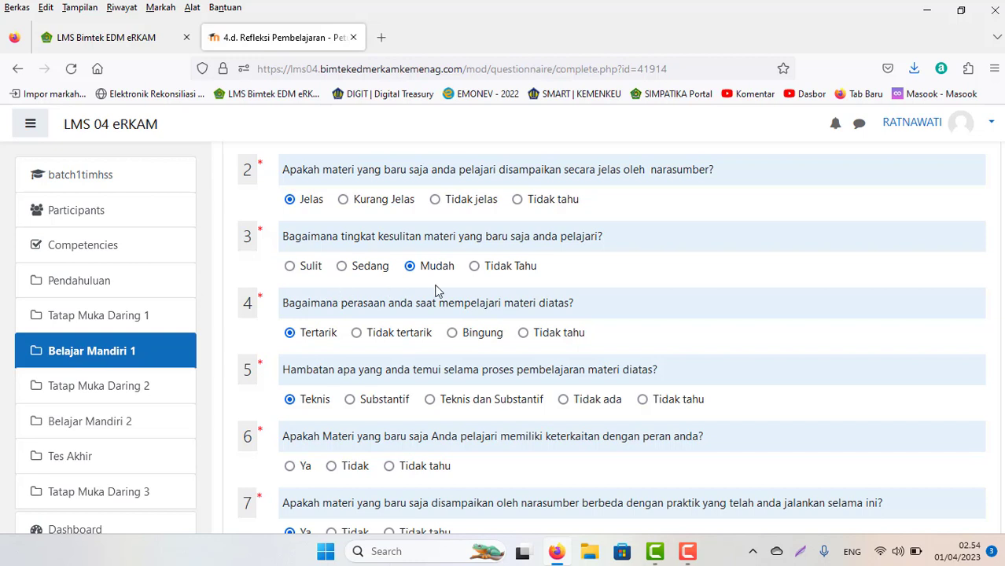
scroll(629, 338, down, 1)
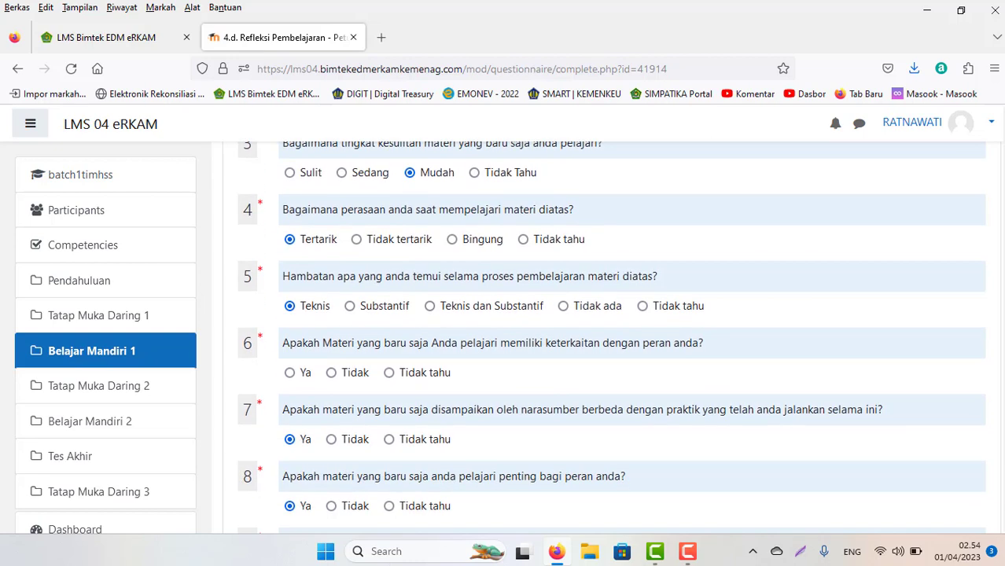
click(290, 363)
scroll(650, 472, down, 15)
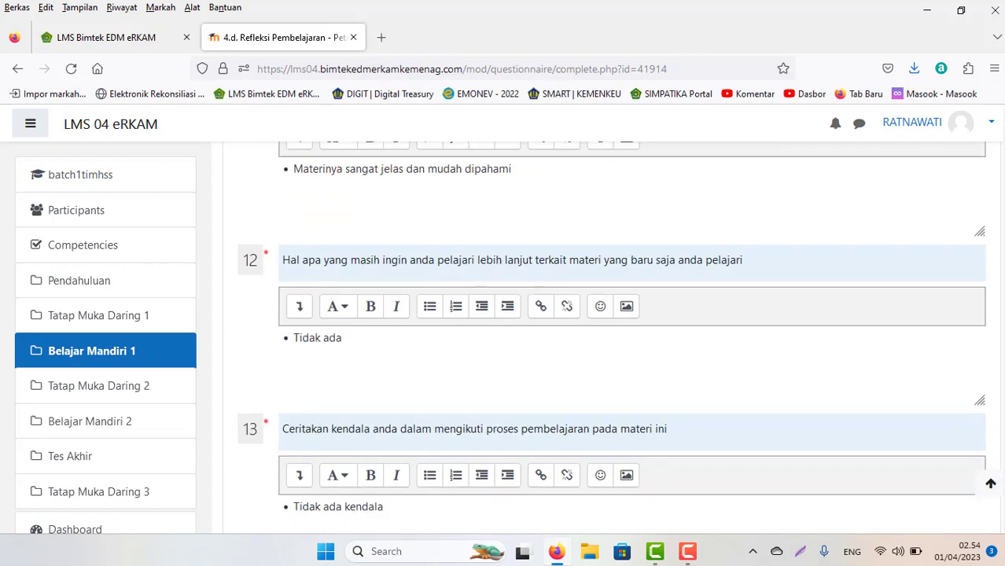
click(344, 363)
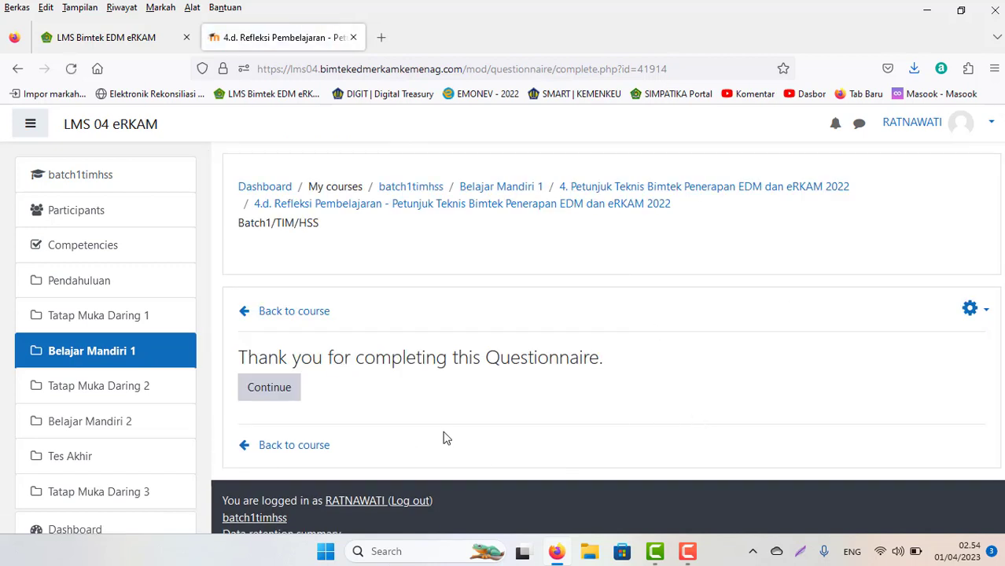
Return to the course and open lesson 5.a, Materi Belajar Mandiri, in section 5, Toleransi dalam Keberagaman.
click(280, 450)
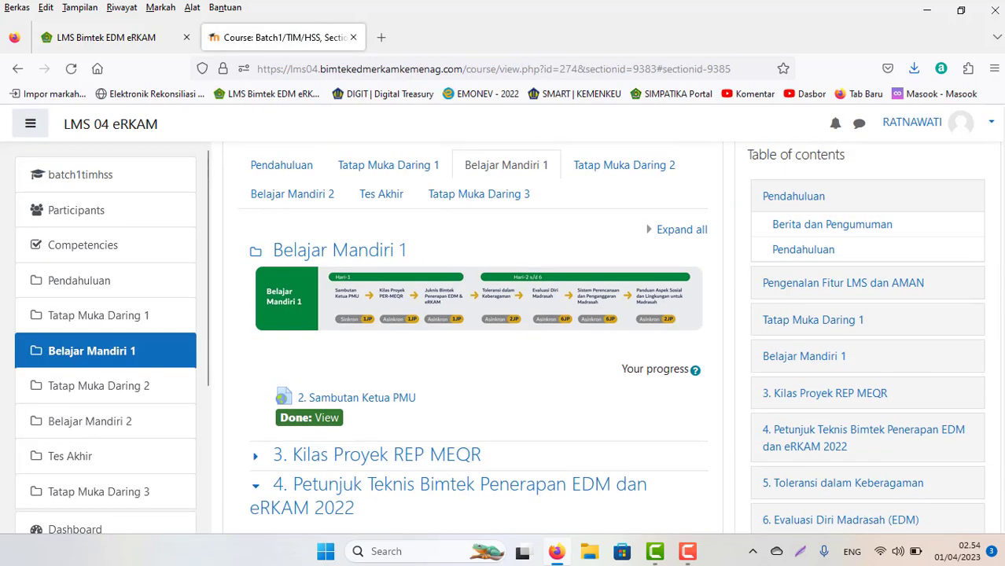
scroll(522, 353, down, 3)
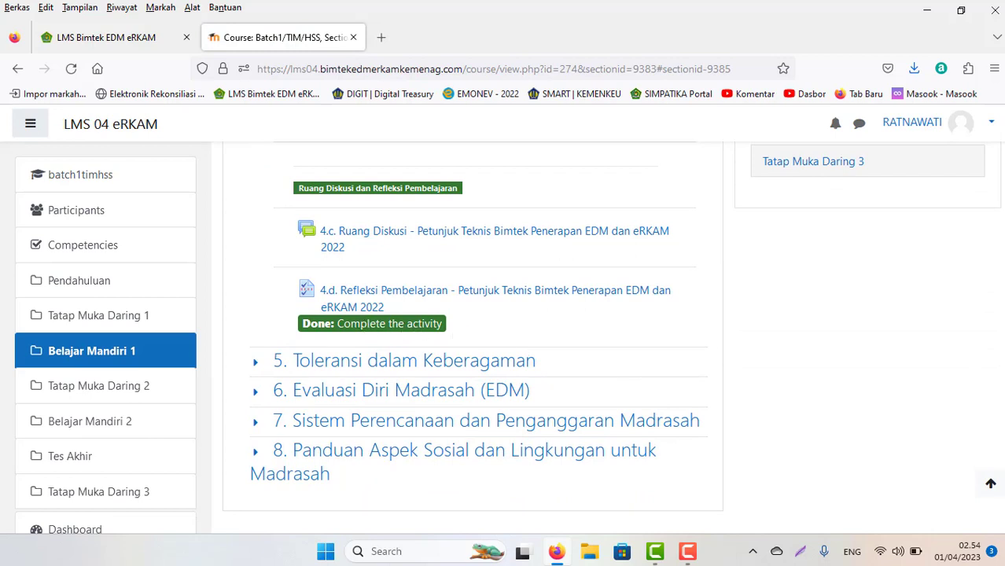
click(328, 369)
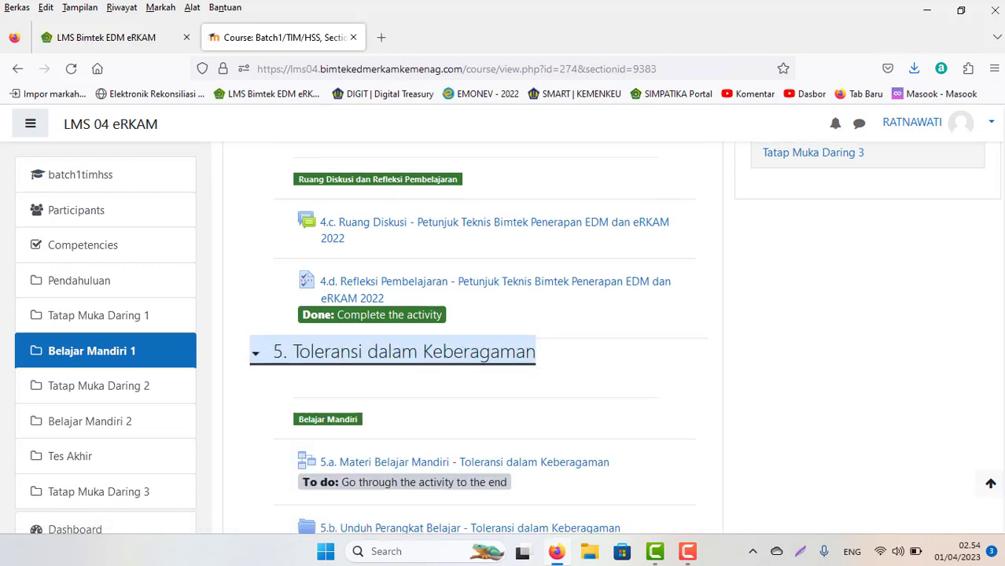
scroll(329, 333, down, 2)
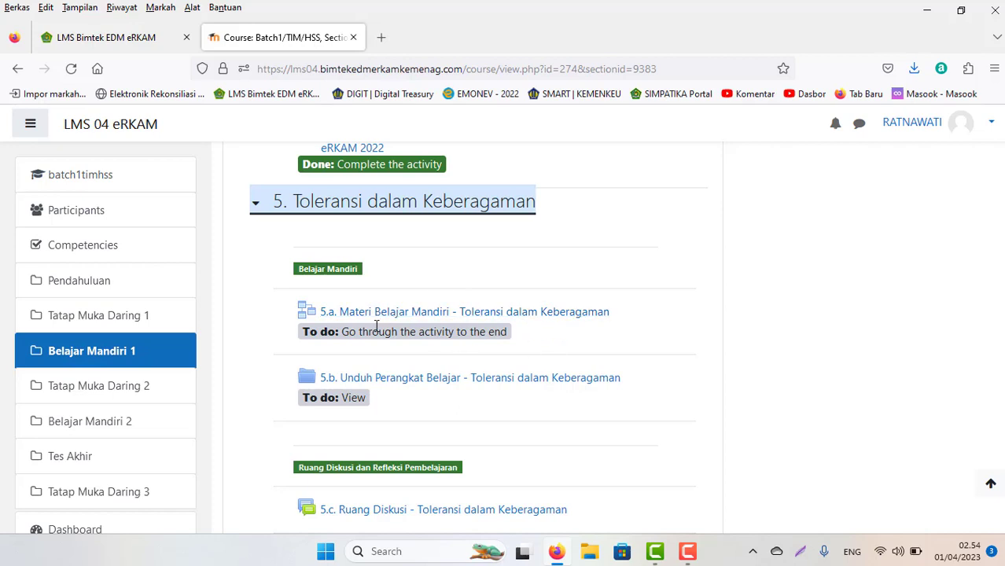
click(419, 312)
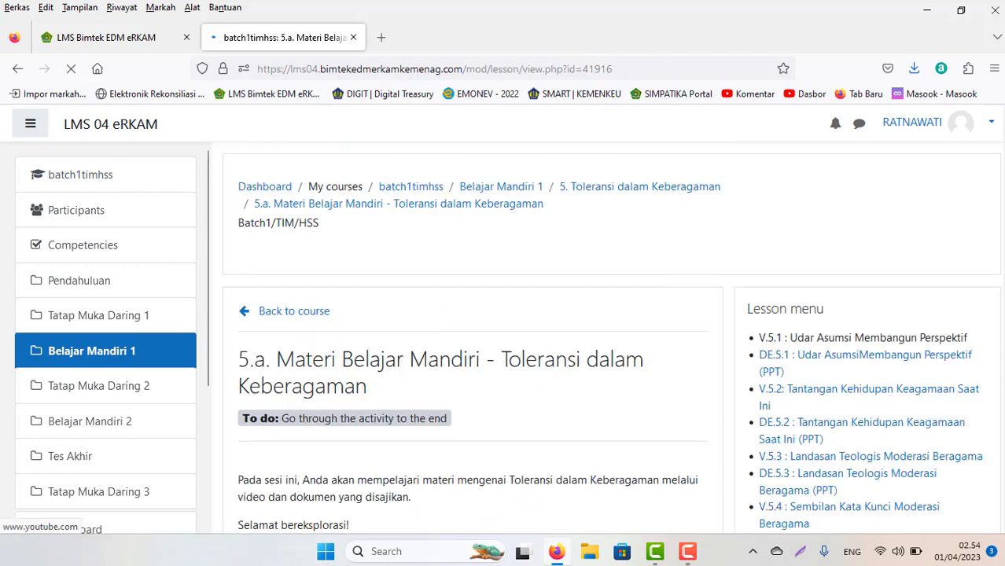
Continue the lesson past the V.5.1 video to DE.5.1 and save the file Udar Asumsi Membangun Perspektif.pdf.
scroll(419, 318, down, 5)
scroll(574, 395, down, 4)
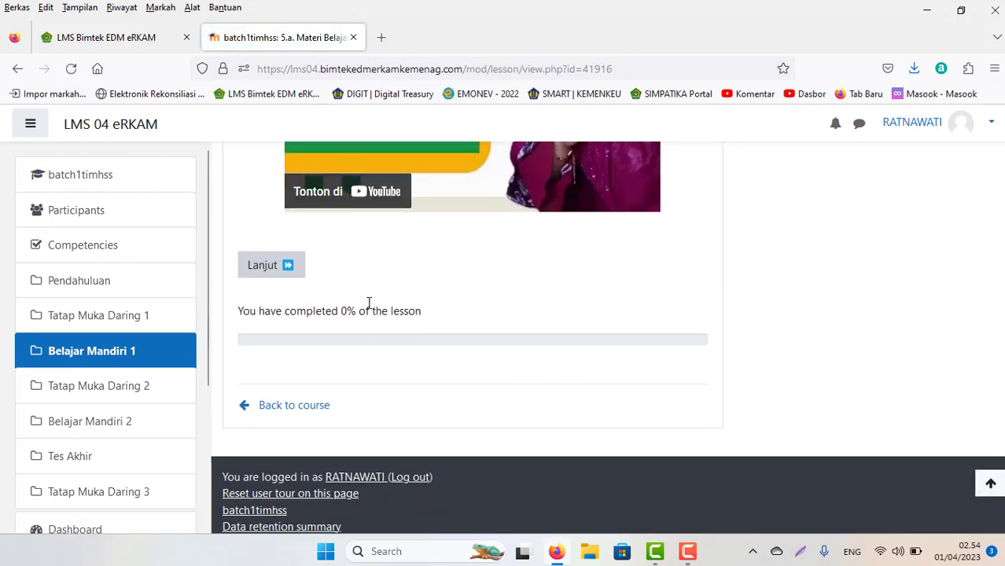
click(269, 267)
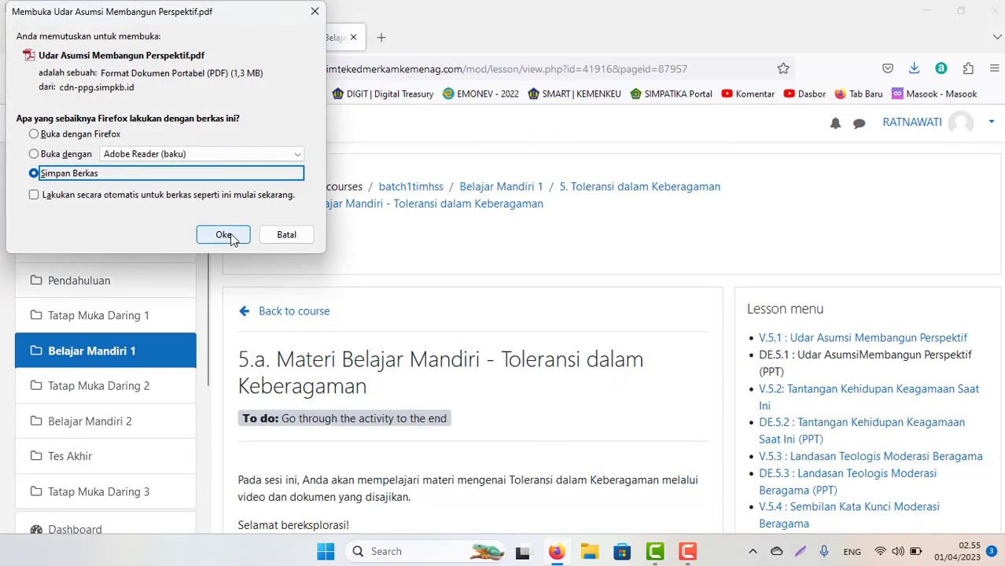
click(232, 238)
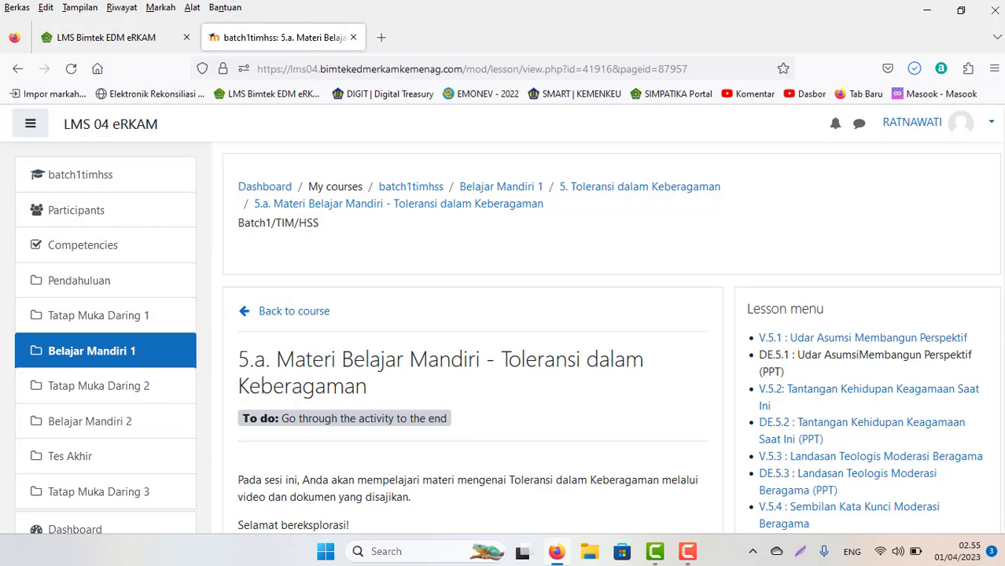
Continue through V.5.2 to DE.5.2 and save the file Tantangan Kehidupan Keagamaan Saat Ini.pdf.
scroll(472, 338, down, 10)
click(351, 243)
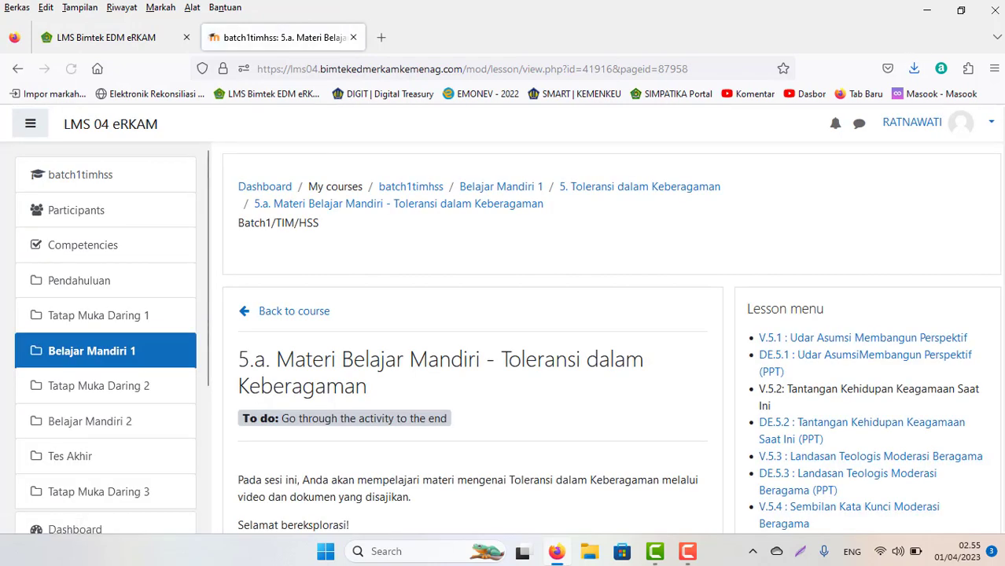
scroll(342, 235, down, 10)
click(344, 235)
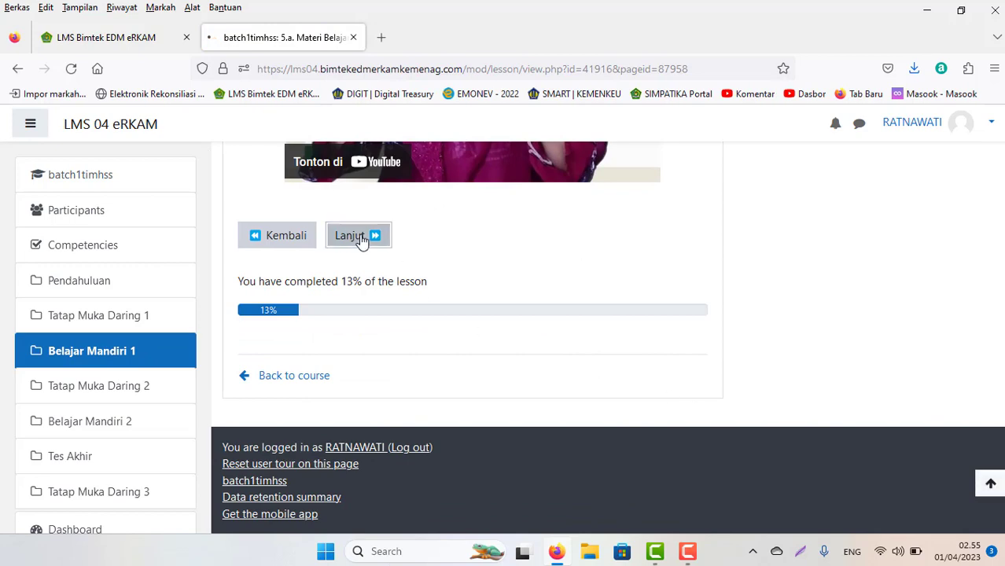
scroll(860, 326, down, 5)
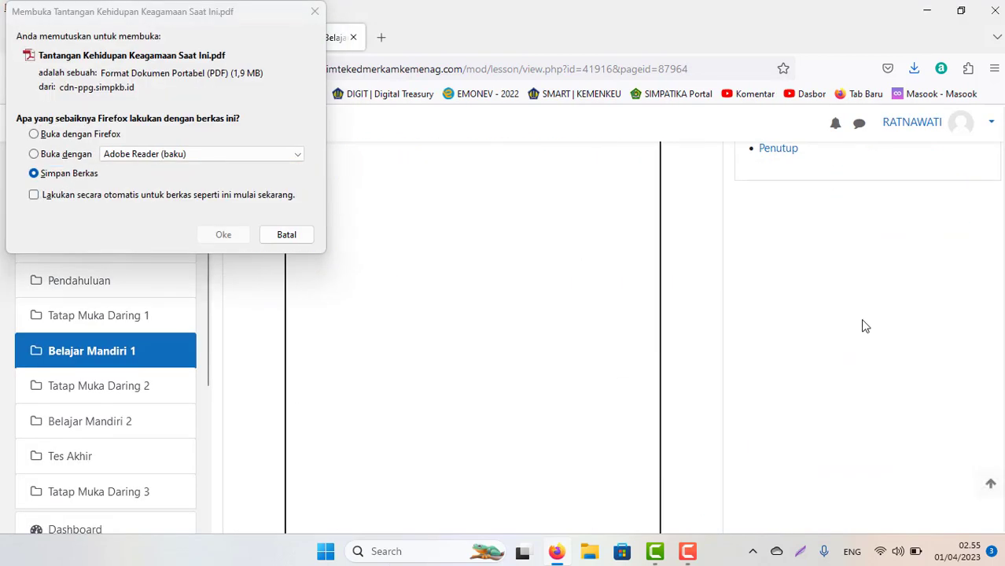
click(224, 239)
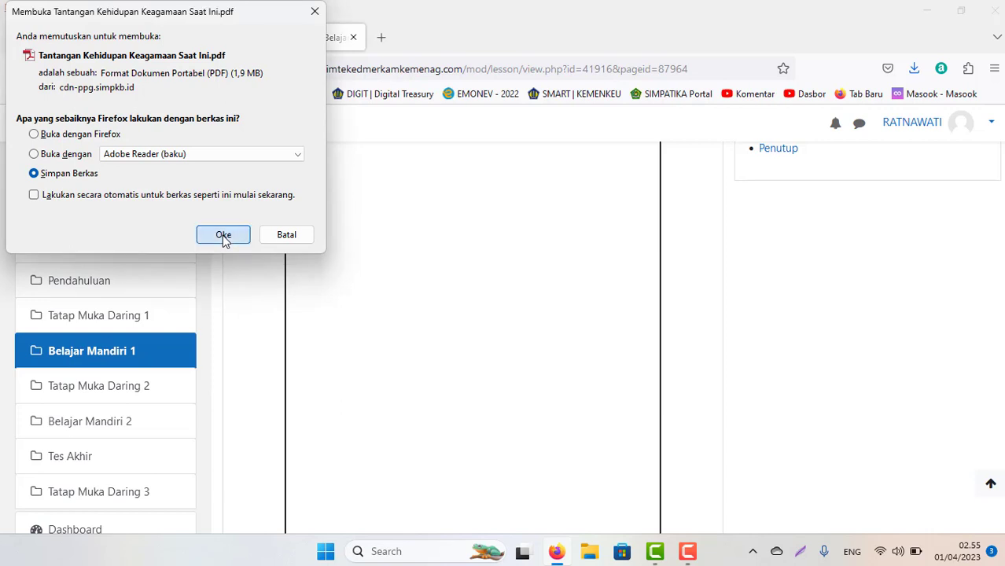
click(223, 236)
Continue through V.5.3 to DE.5.3 and save the file Landasan Teologis Moderasi Beragama.pdf.
scroll(378, 275, down, 5)
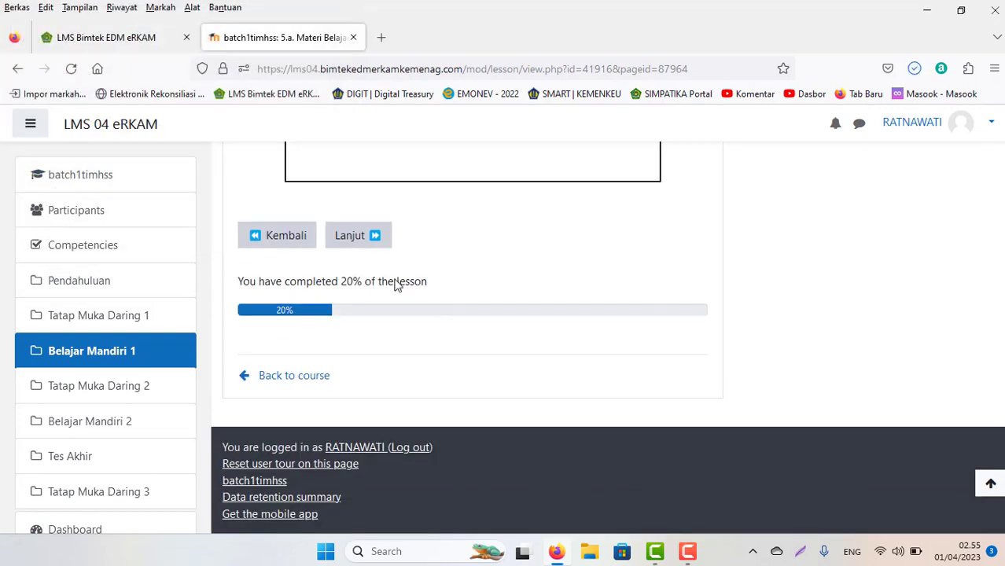
click(358, 242)
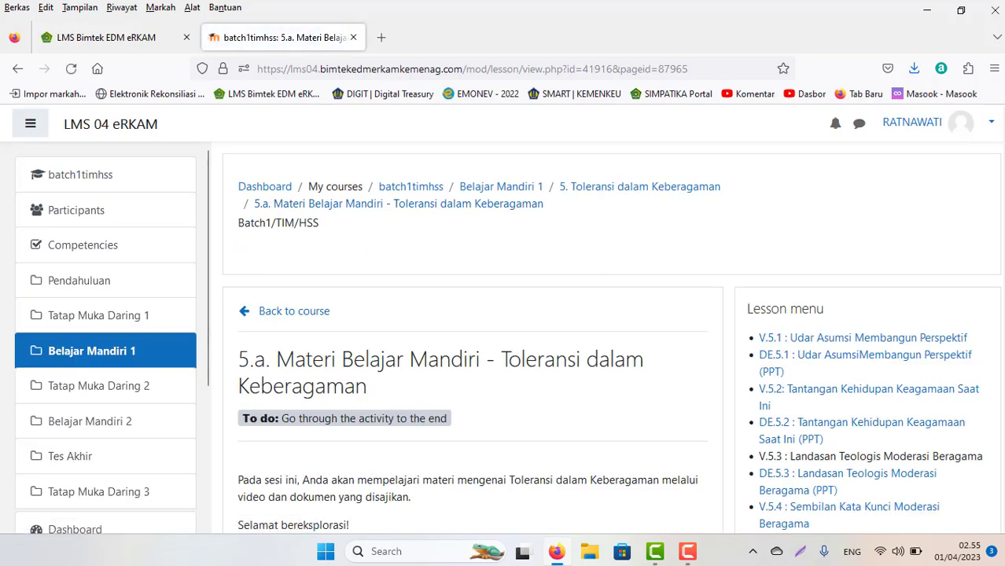
scroll(609, 338, down, 5)
scroll(999, 352, down, 4)
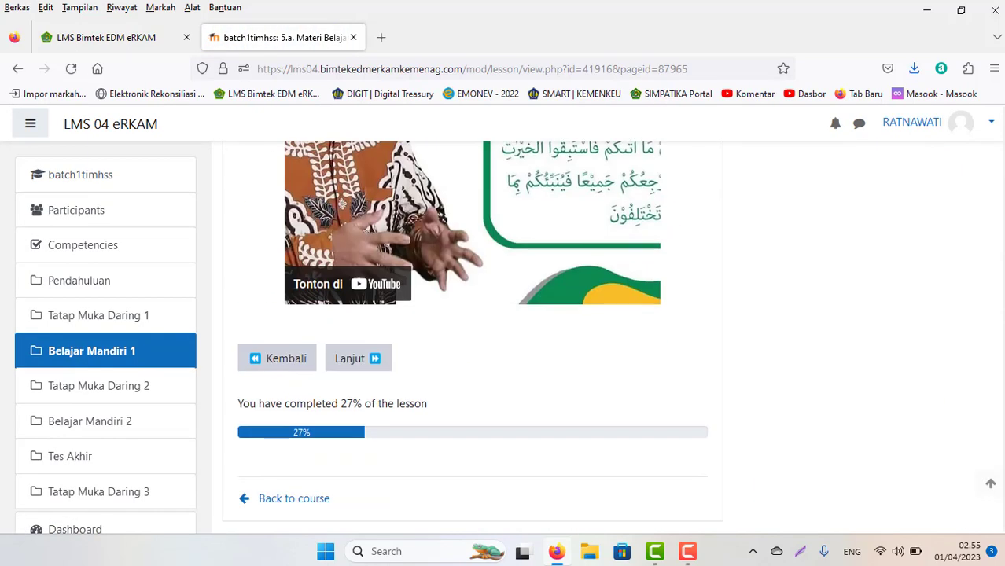
click(374, 358)
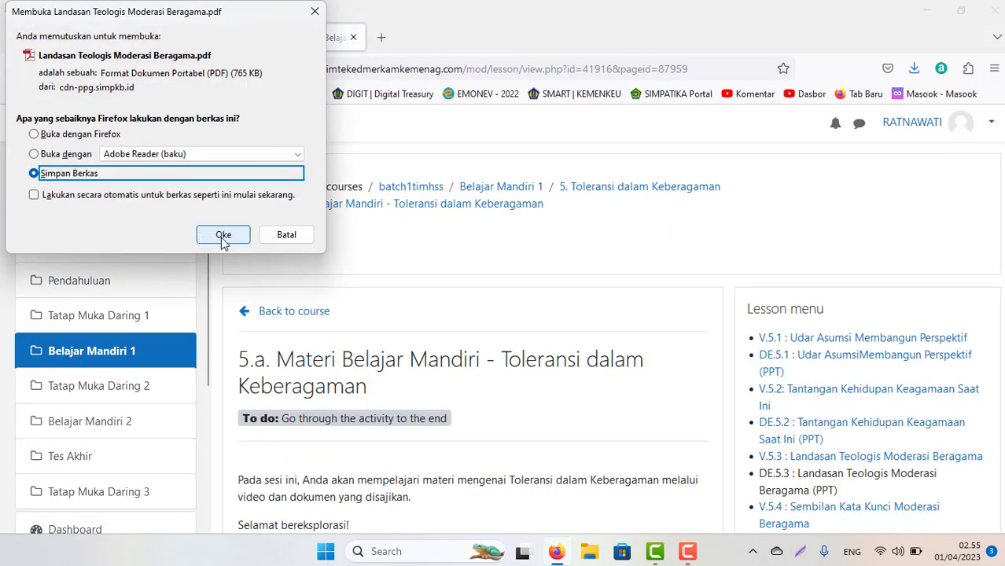
click(223, 236)
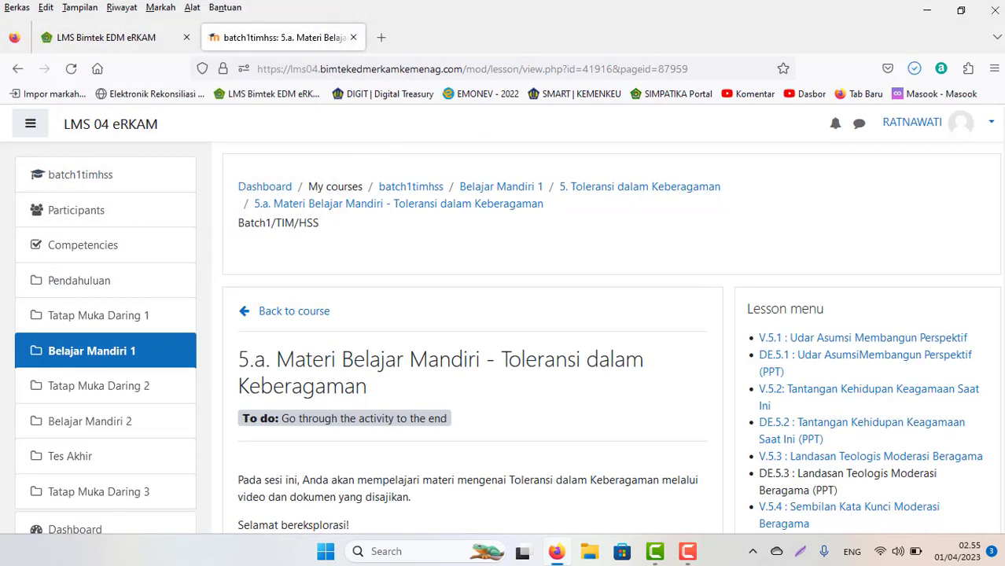
Continue through V.5.4 to DE.5.4 and save the file Sembilan Kata Kunci Moderasi Beragama.pdf.
scroll(471, 338, down, 10)
click(353, 314)
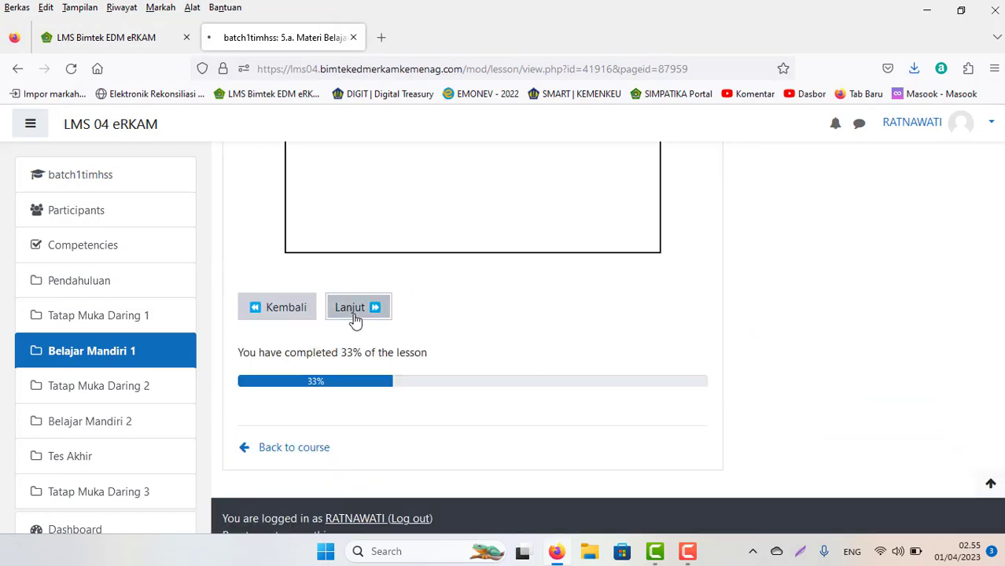
scroll(598, 454, down, 10)
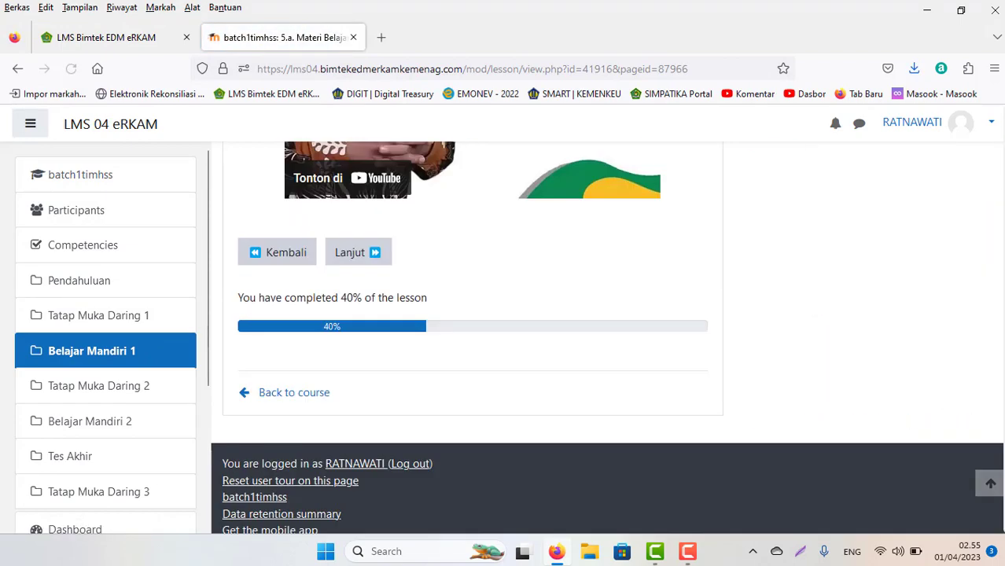
click(352, 253)
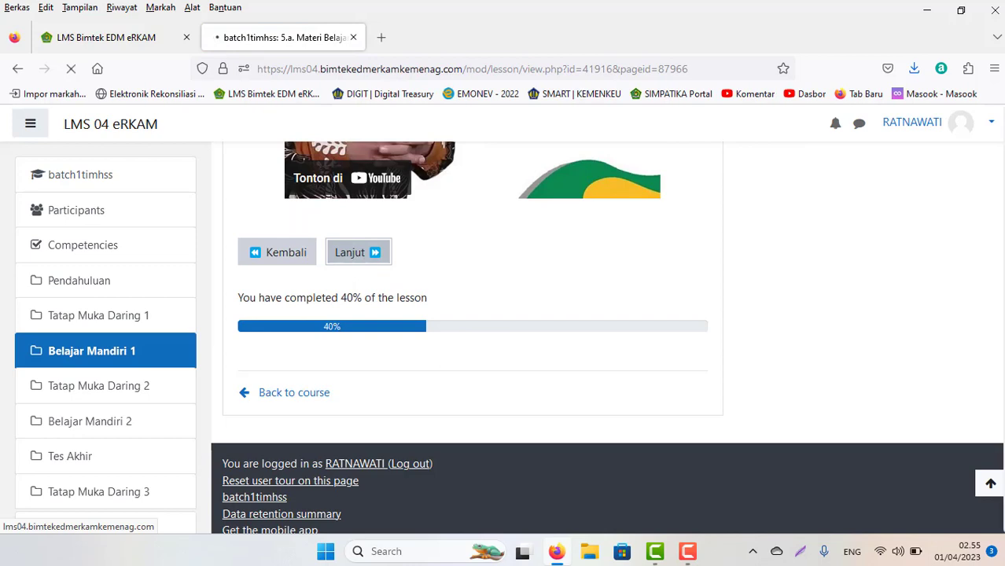
scroll(339, 272, down, 10)
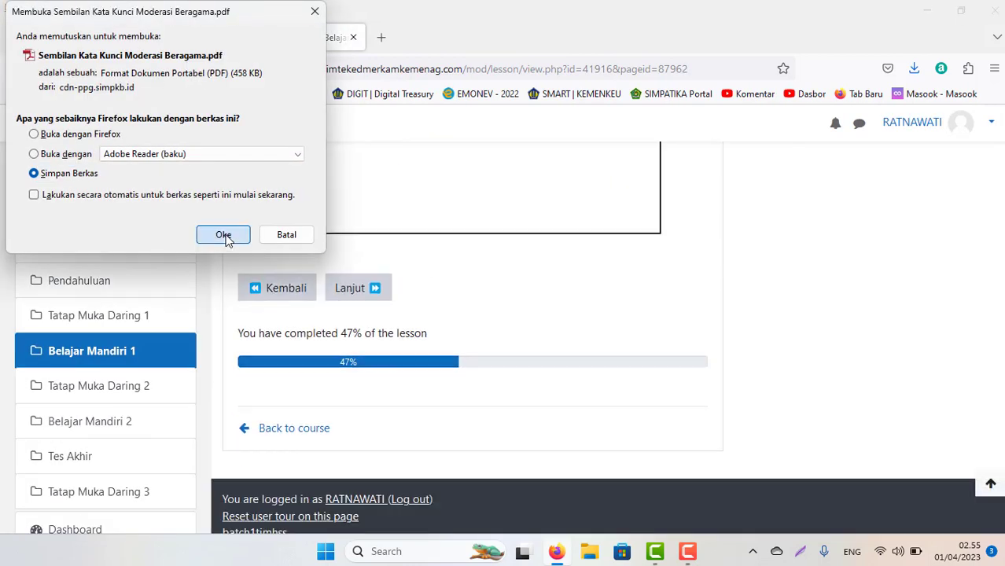
click(229, 238)
Continue through V.5.5 to DE.5.5 and save the Strategi Moderasi Beragama document.
click(369, 295)
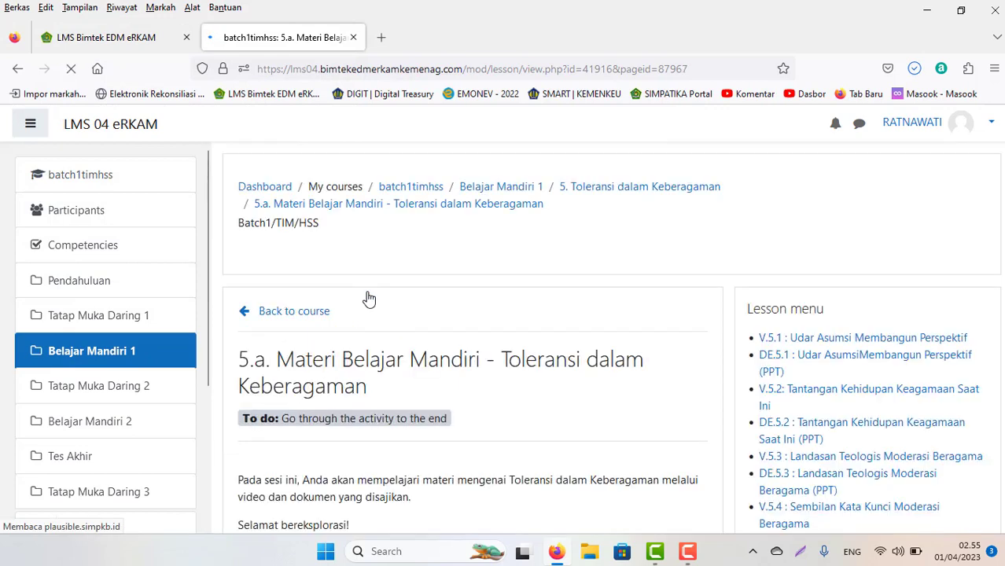
scroll(427, 258, down, 10)
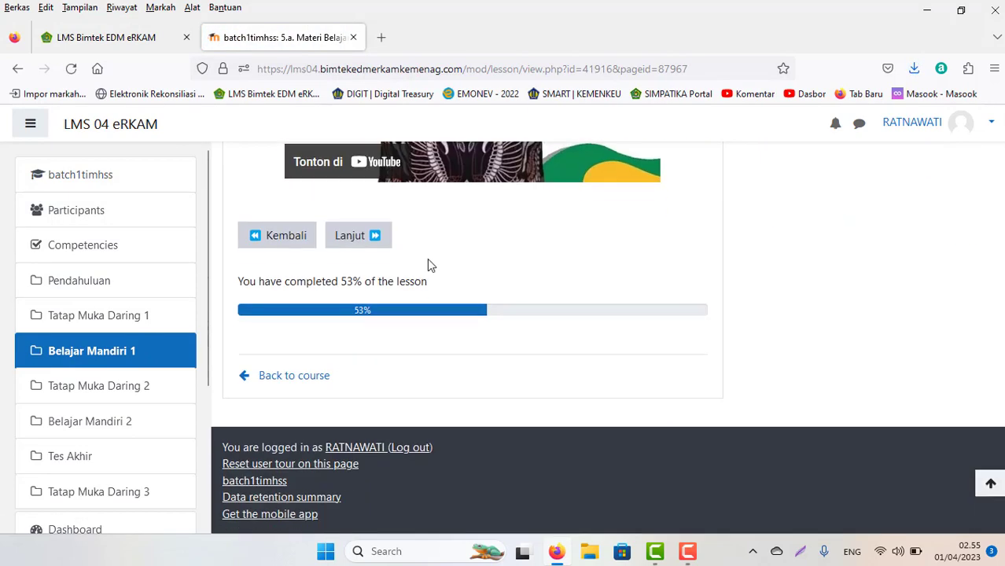
click(345, 238)
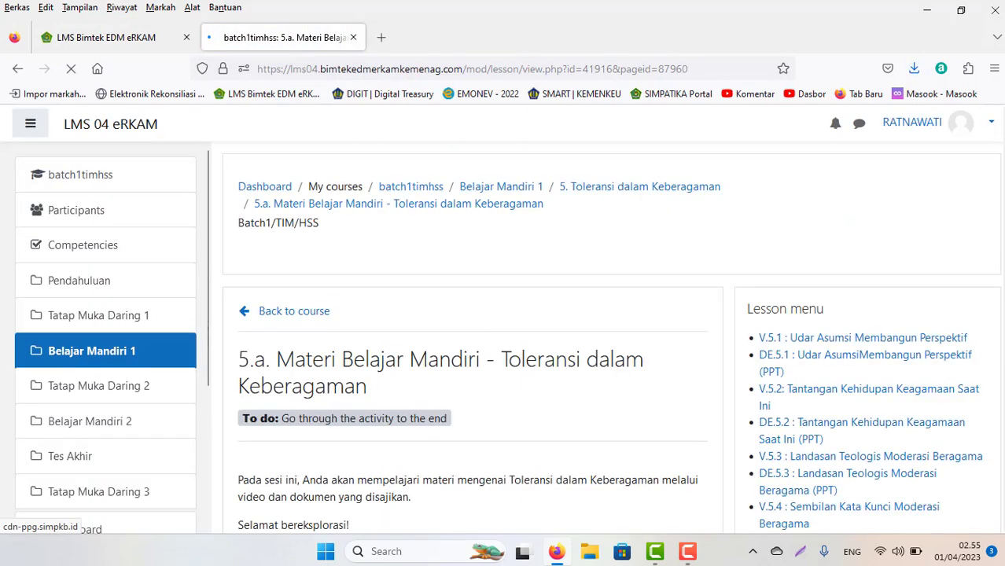
click(223, 235)
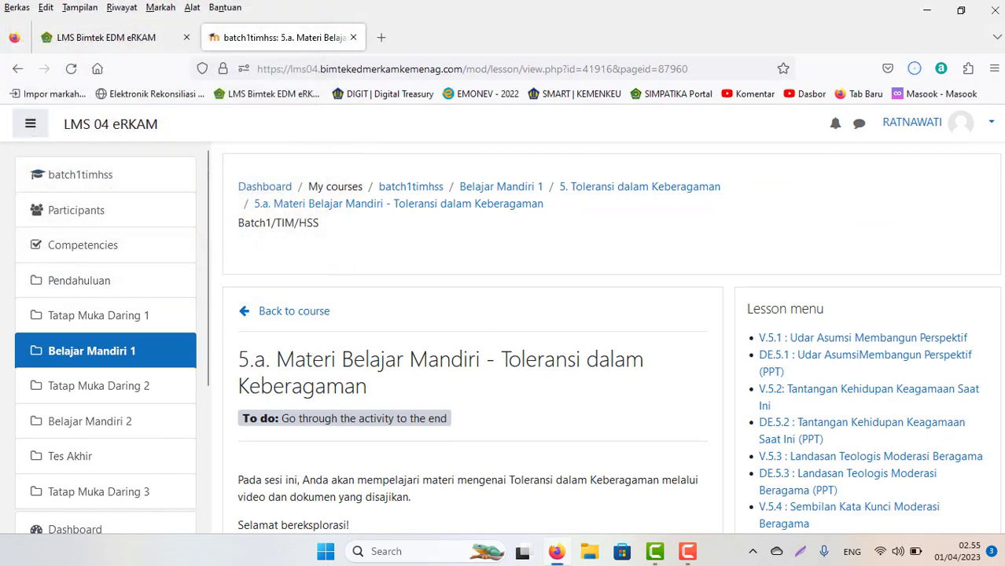
Continue through V.5.6 to DE.5.6 and save the file Analisis Gunung Es.pdf.
scroll(471, 338, down, 5)
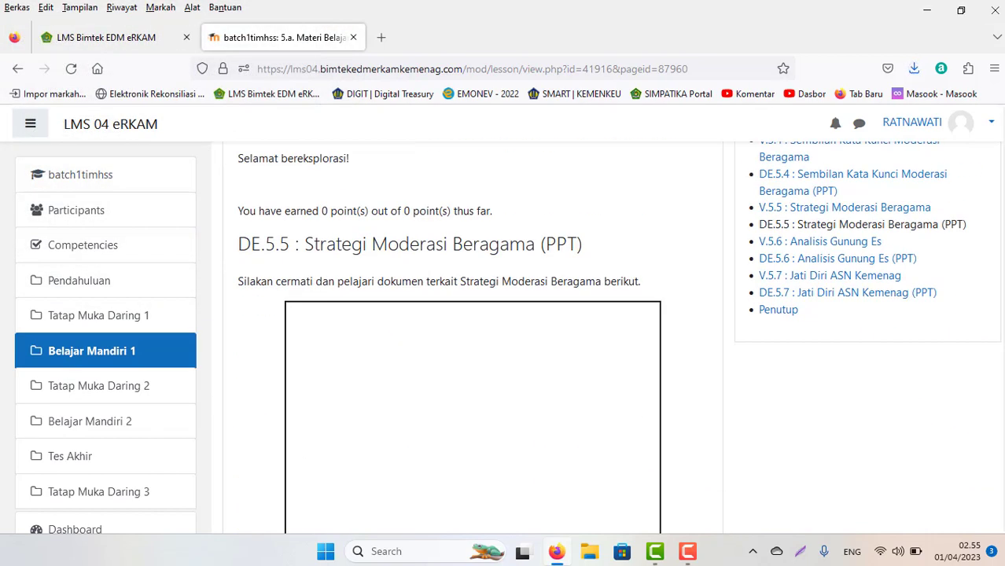
scroll(471, 338, down, 7)
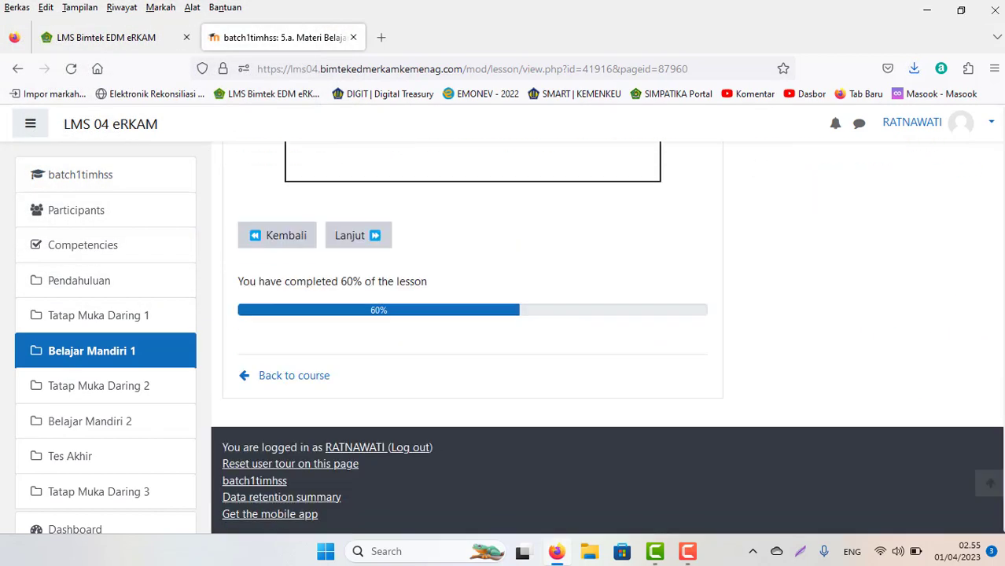
click(347, 237)
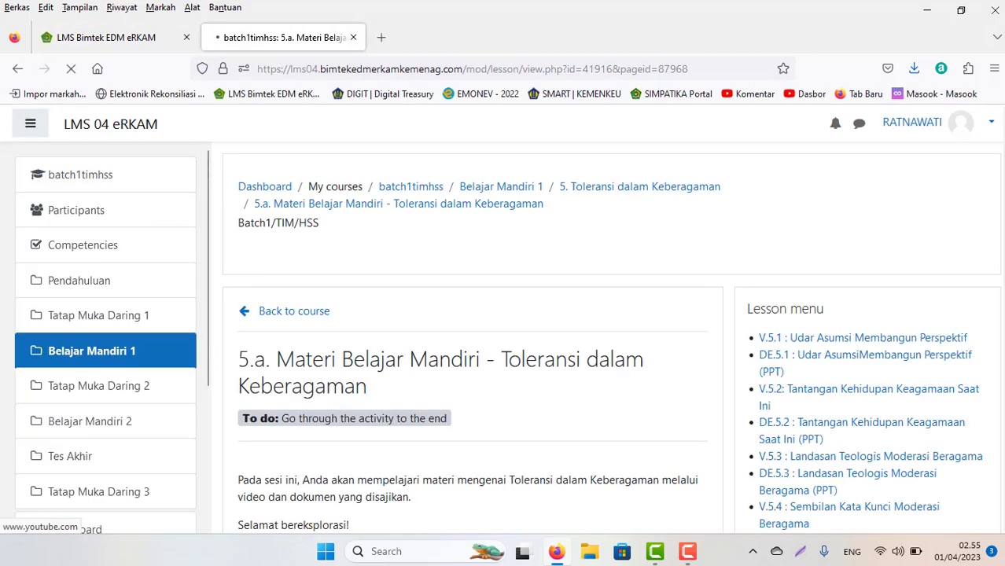
scroll(503, 338, down, 3)
scroll(1002, 317, down, 2)
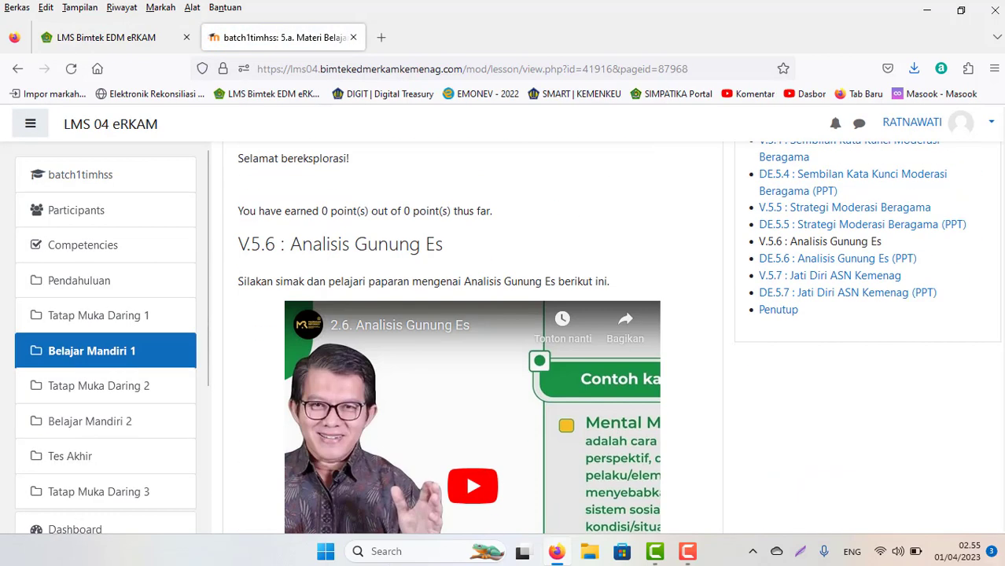
scroll(1001, 318, down, 5)
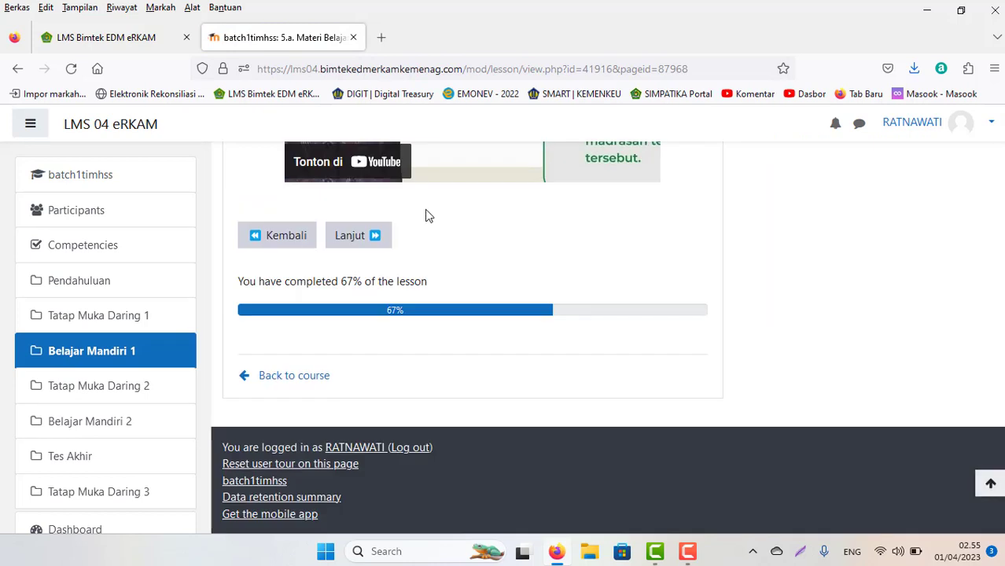
click(346, 242)
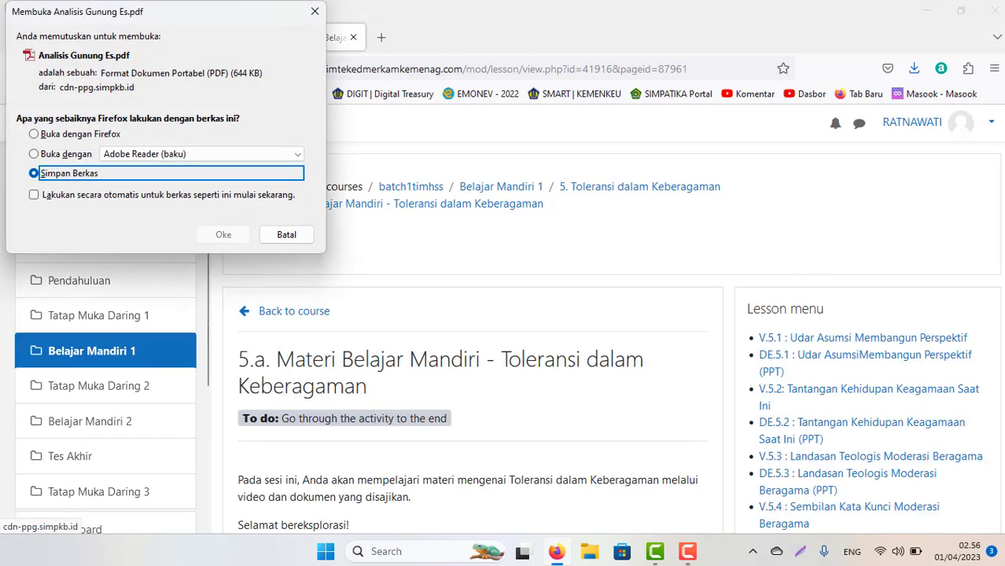
click(228, 235)
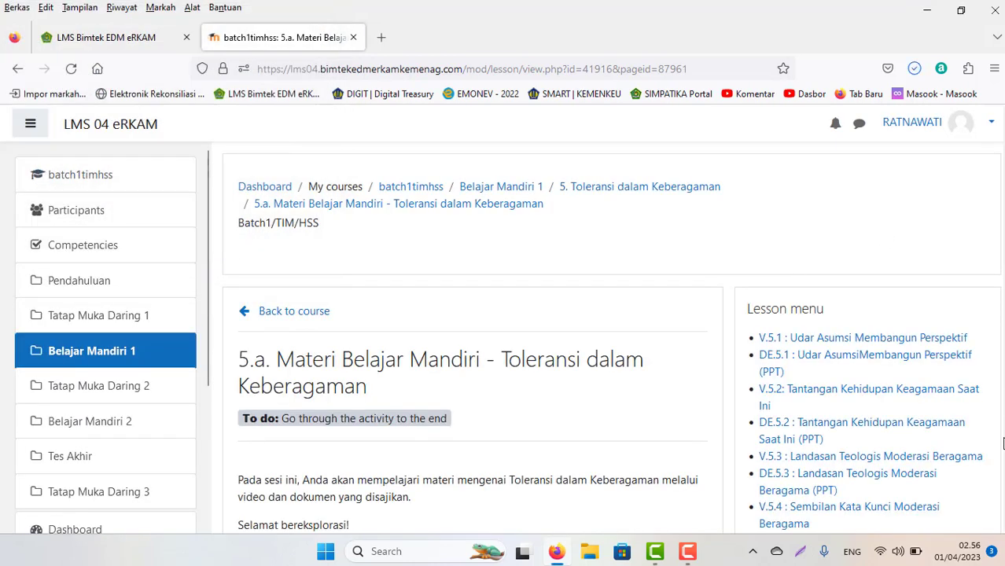
Continue through V.5.7 to DE.5.7 and save the file Jati Diri SDM Kemenag.pdf.
scroll(982, 175, down, 5)
scroll(607, 339, down, 5)
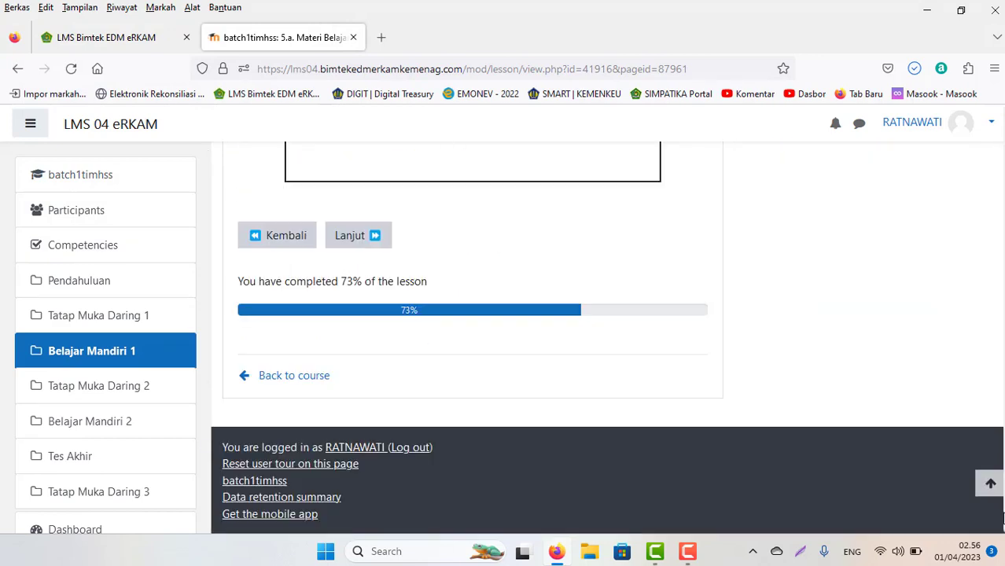
click(343, 241)
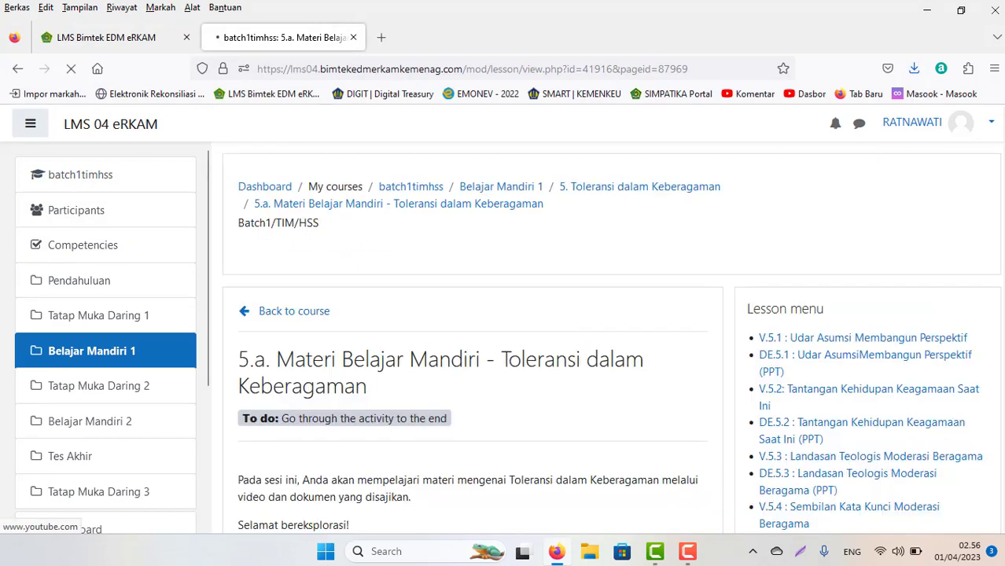
scroll(976, 320, down, 5)
scroll(386, 265, down, 5)
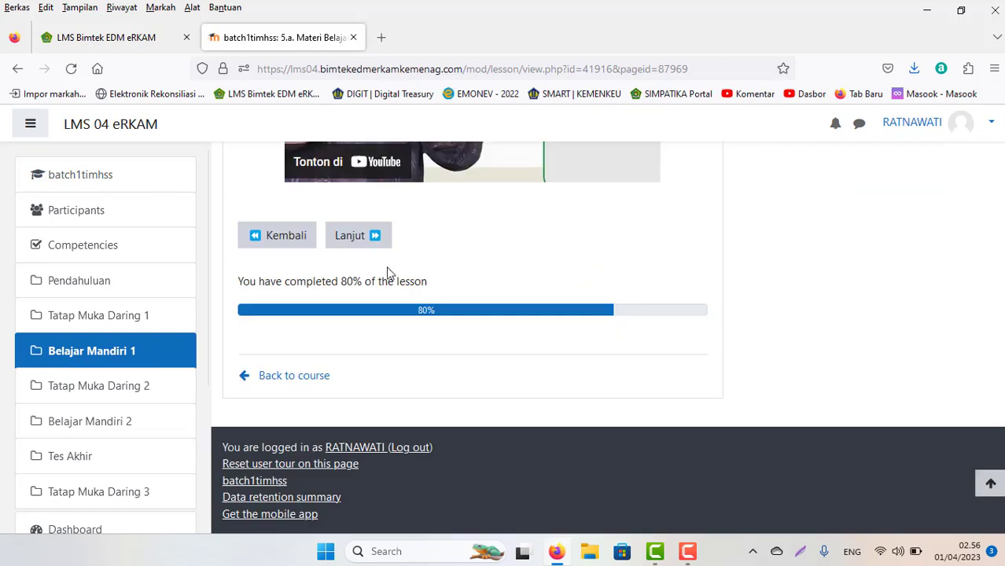
click(353, 235)
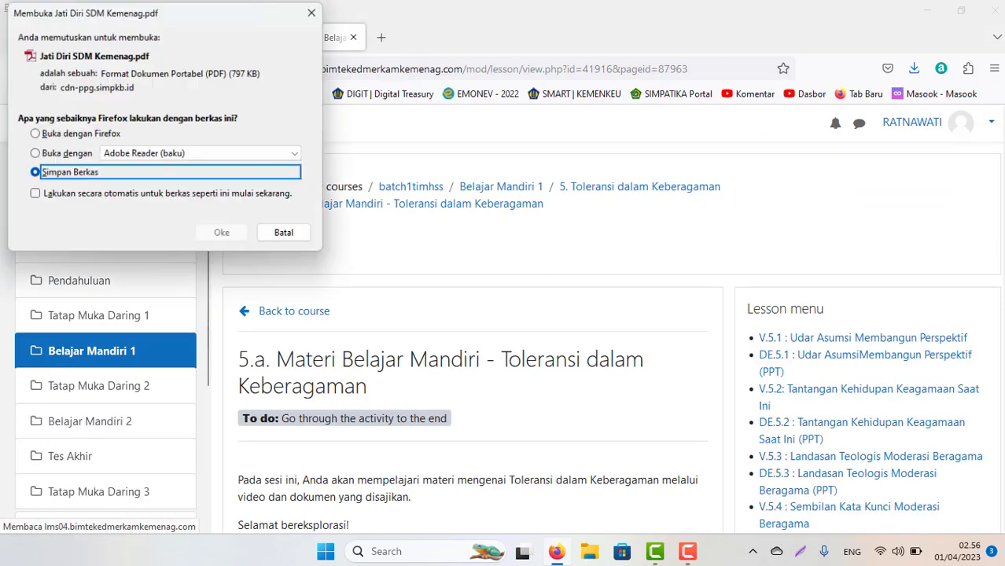
click(223, 233)
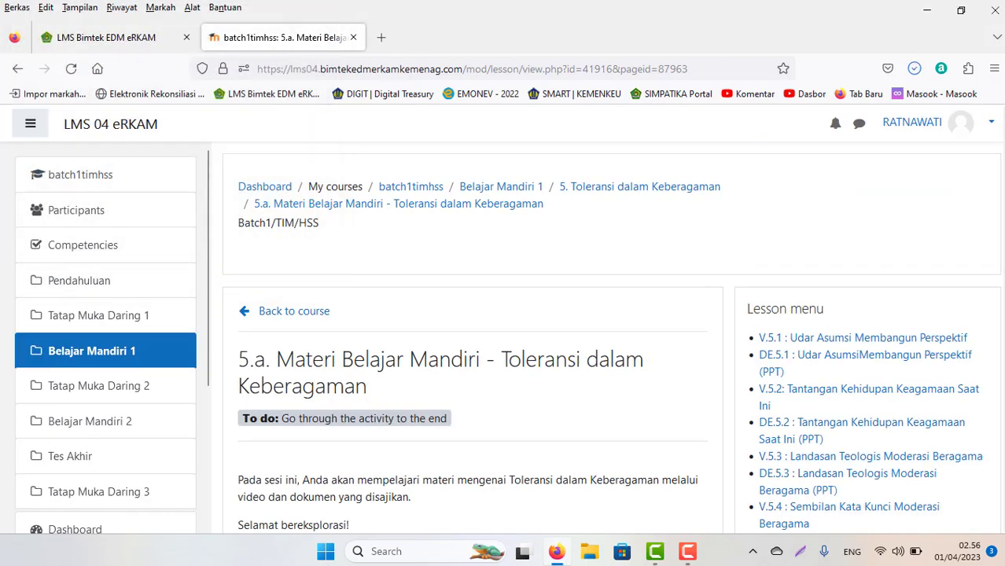
Continue past DE.5.7 and the Penutup page to finish the Toleransi dalam Keberagaman lesson.
scroll(382, 287, down, 10)
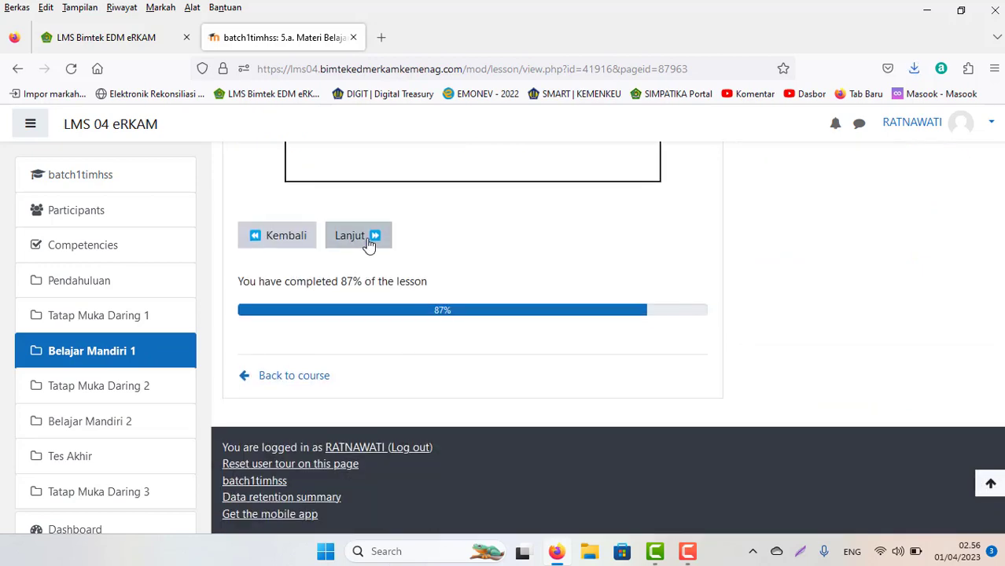
click(354, 235)
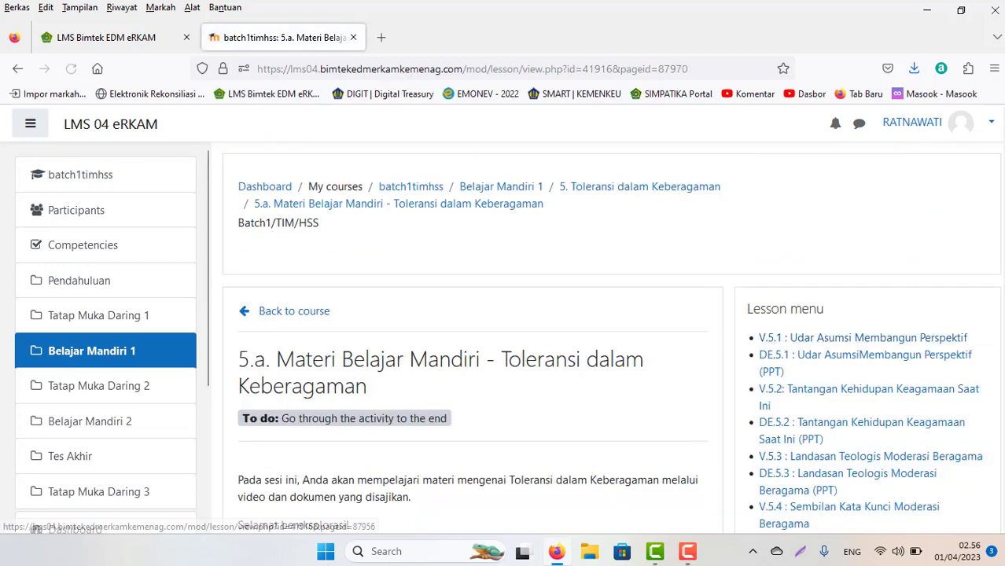
scroll(511, 352, down, 10)
click(354, 244)
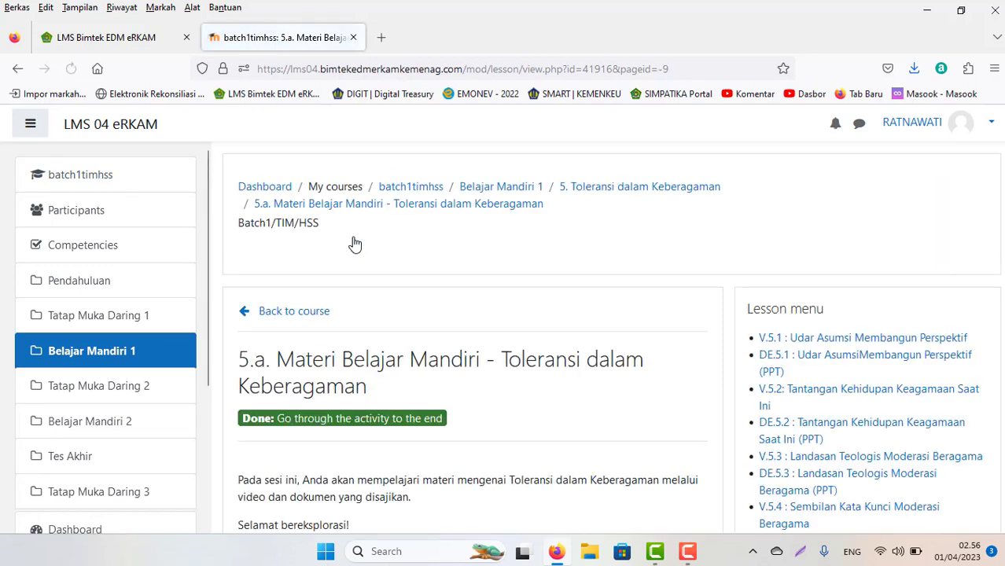
Return from the finished lesson to the course page and review the activities listed in section 5.
scroll(350, 236, down, 4)
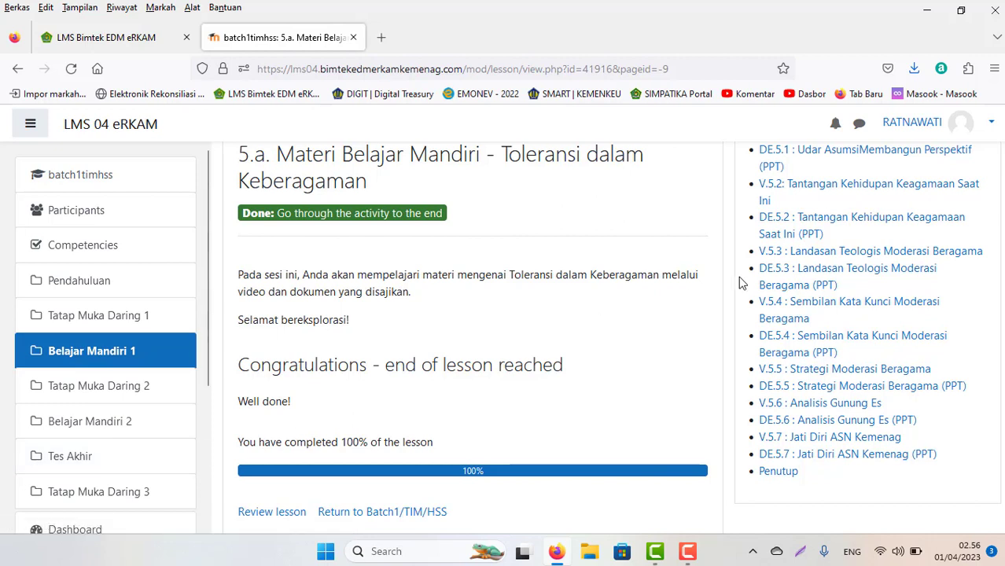
scroll(1000, 338, down, 3)
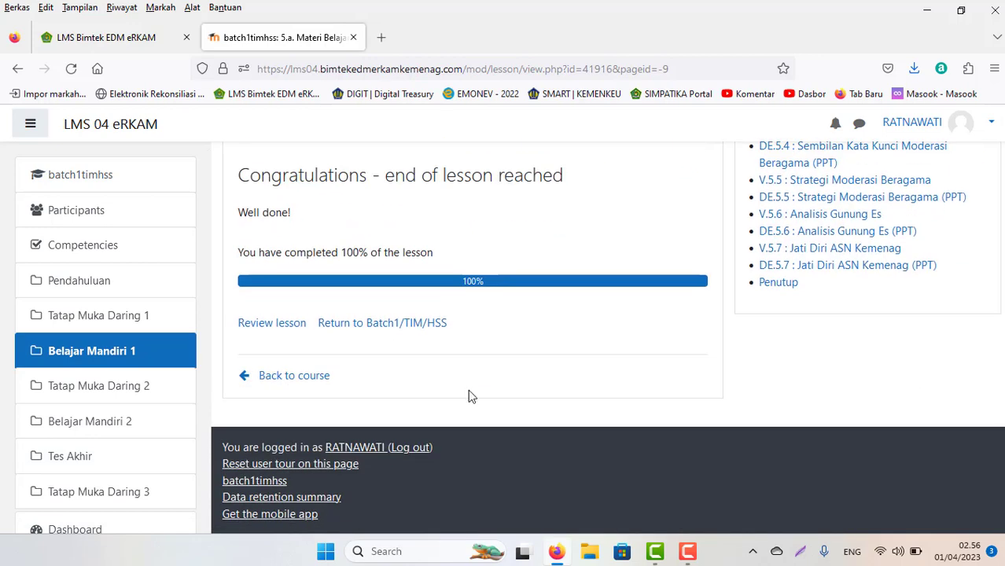
click(316, 384)
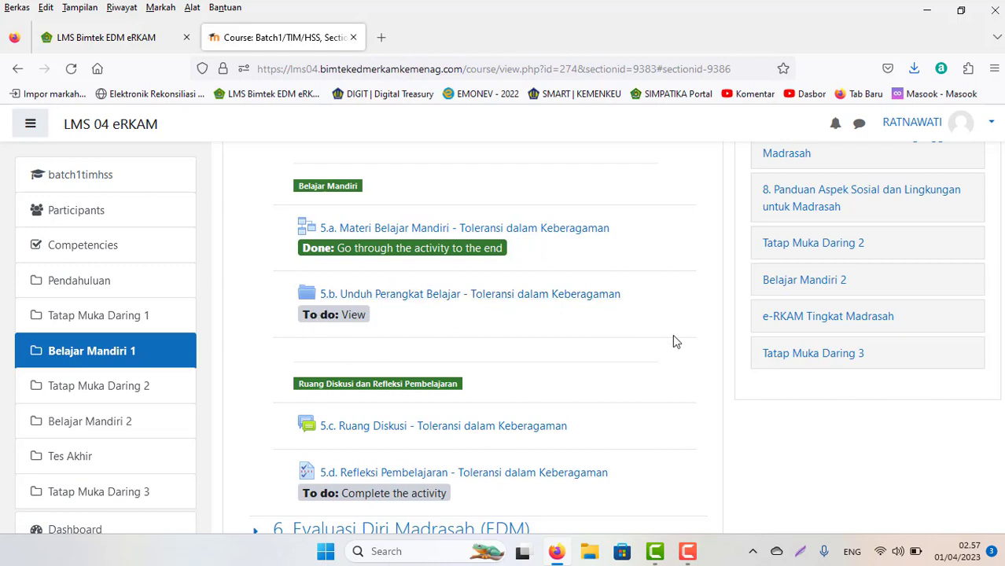
scroll(472, 338, down, 3)
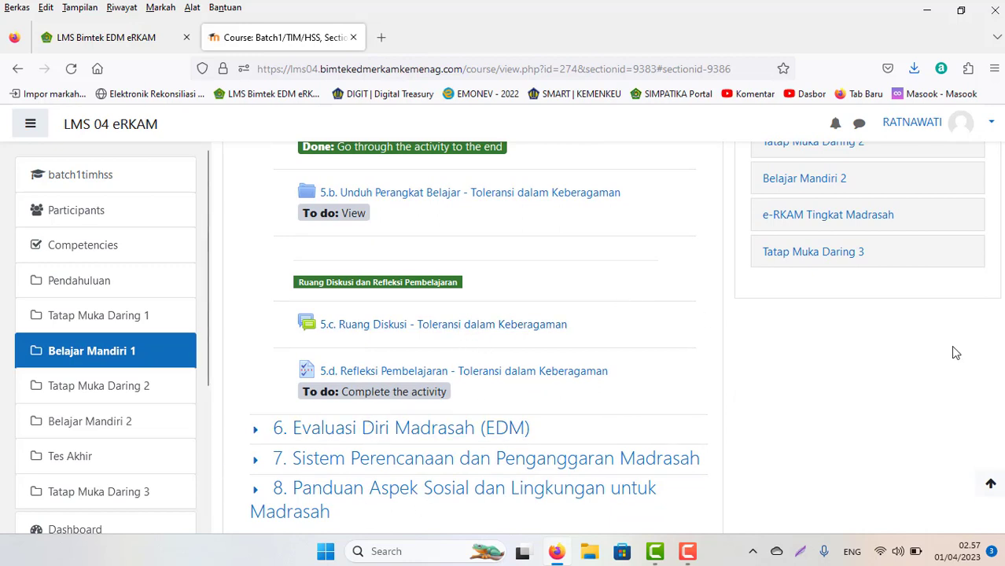
Open the Dashboard and check the completion progress of the Batch1/TIM/HSS course in the course overview.
click(991, 483)
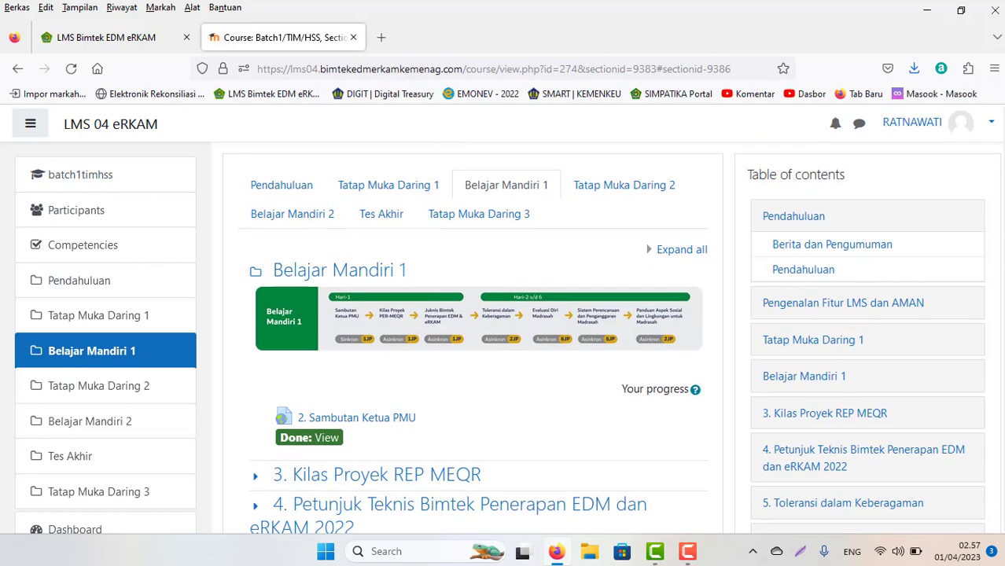
click(990, 128)
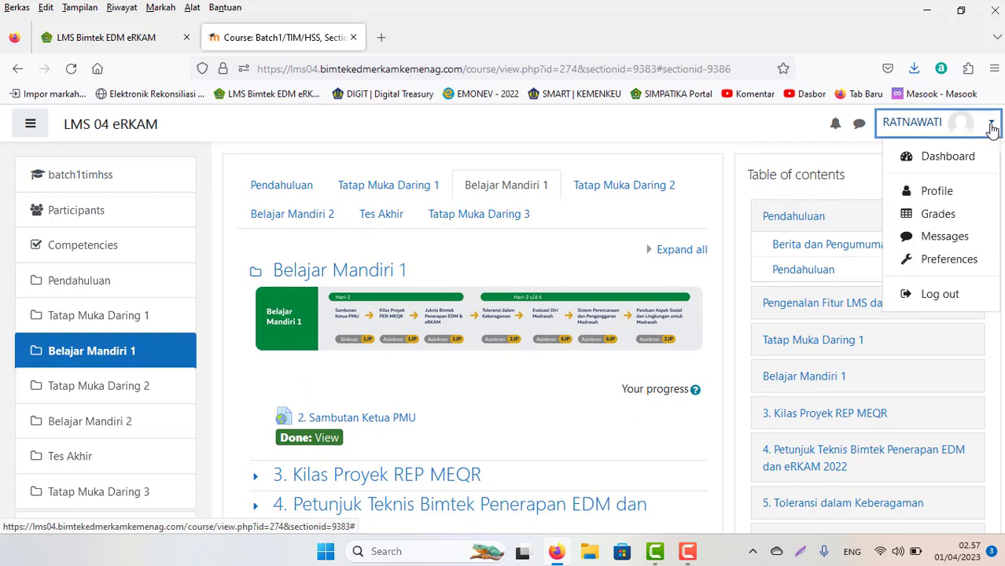
click(947, 157)
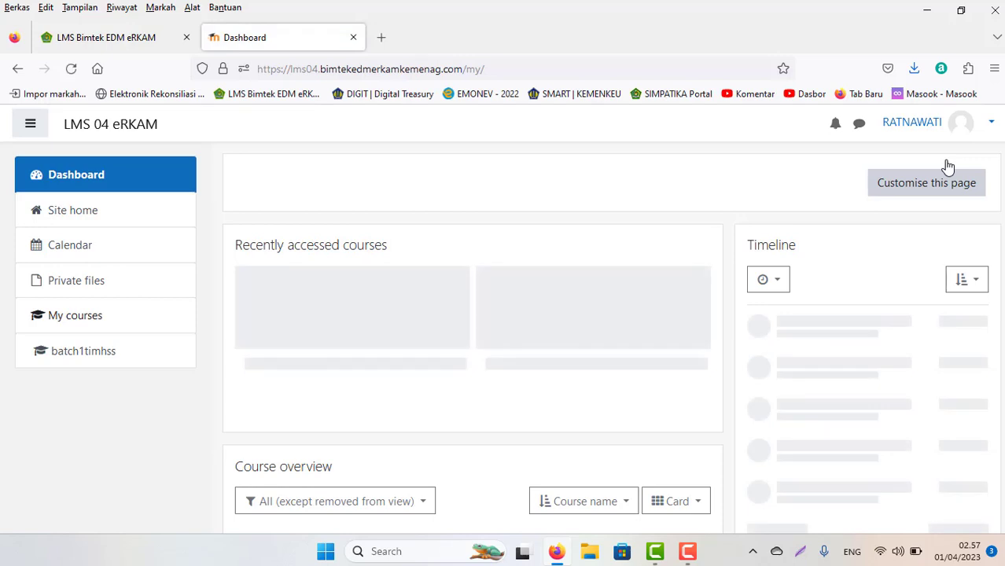
scroll(947, 166, down, 3)
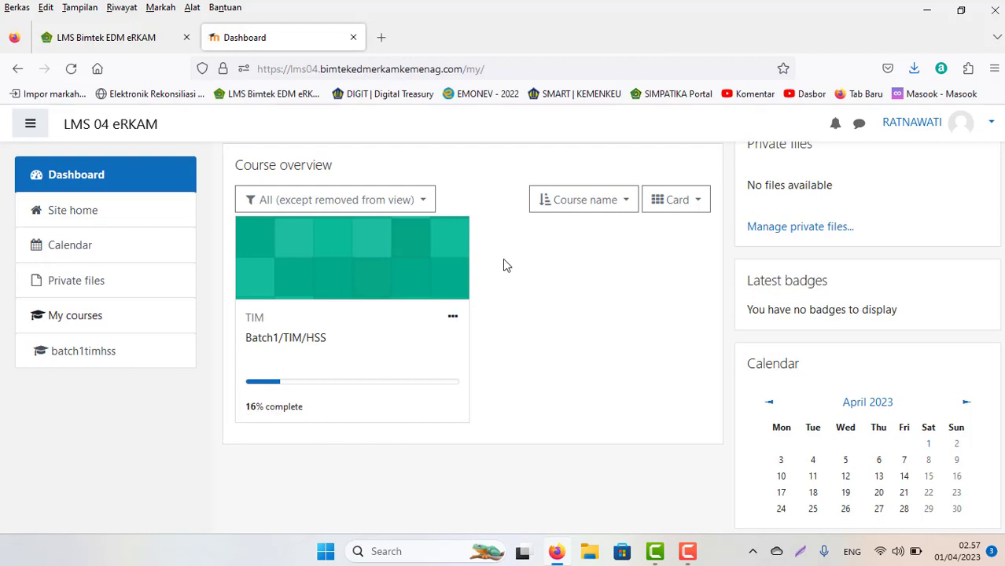
Reopen Belajar Mandiri 1 in the batch1timhss course and expand section 5, Toleransi dalam Keberagaman, to view its activities.
click(83, 358)
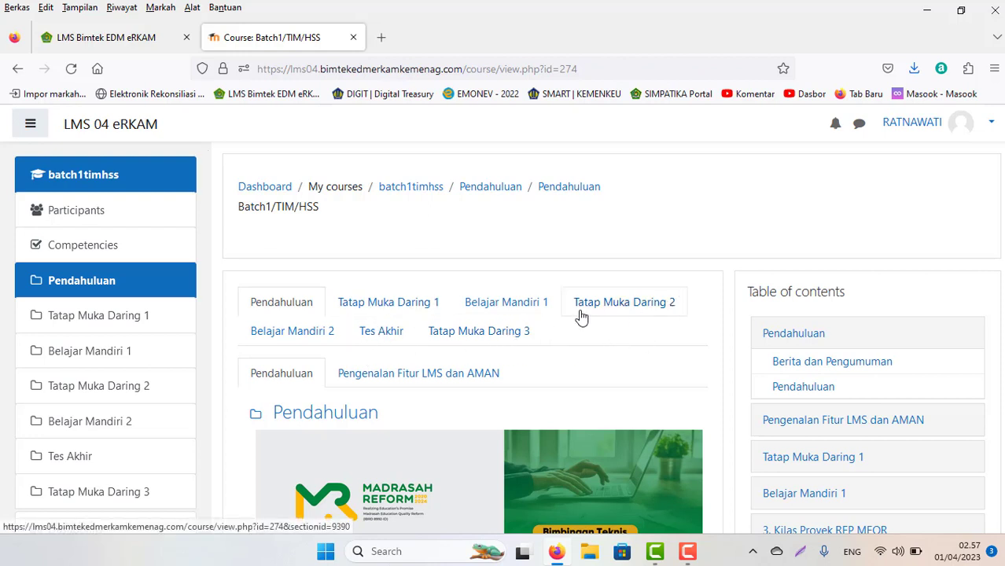
click(496, 312)
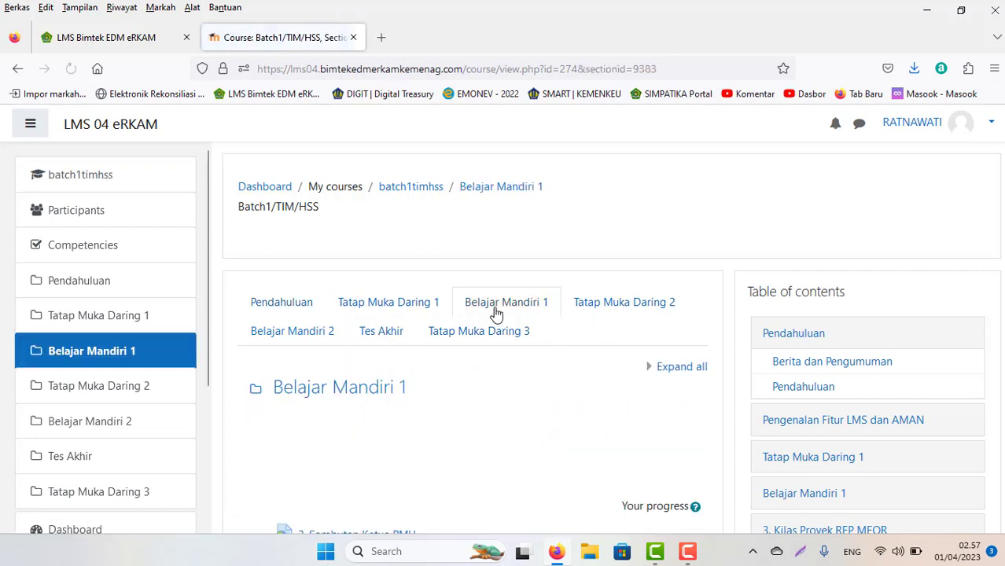
scroll(523, 277, down, 5)
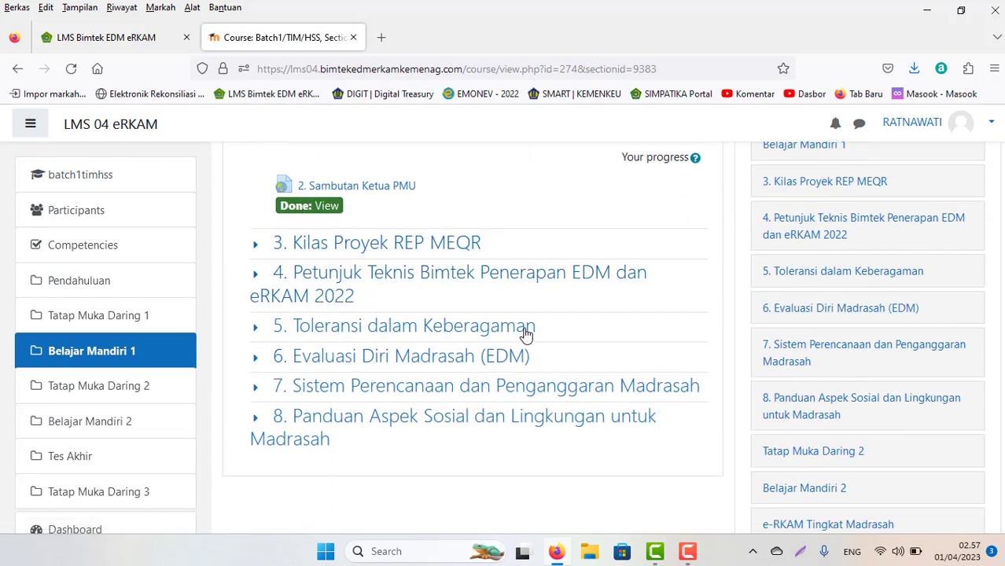
click(352, 332)
scroll(352, 332, down, 4)
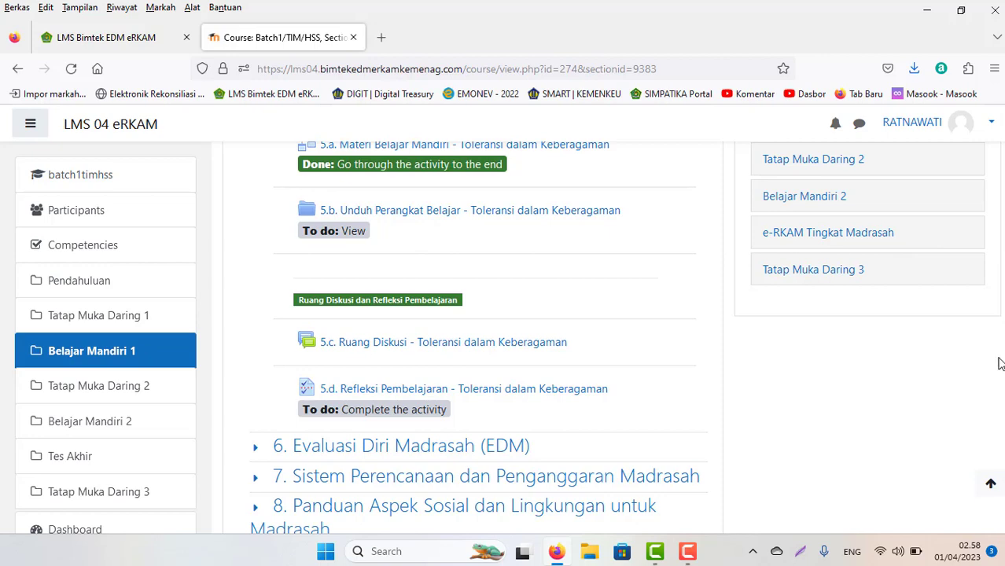
scroll(1000, 205, up, 6)
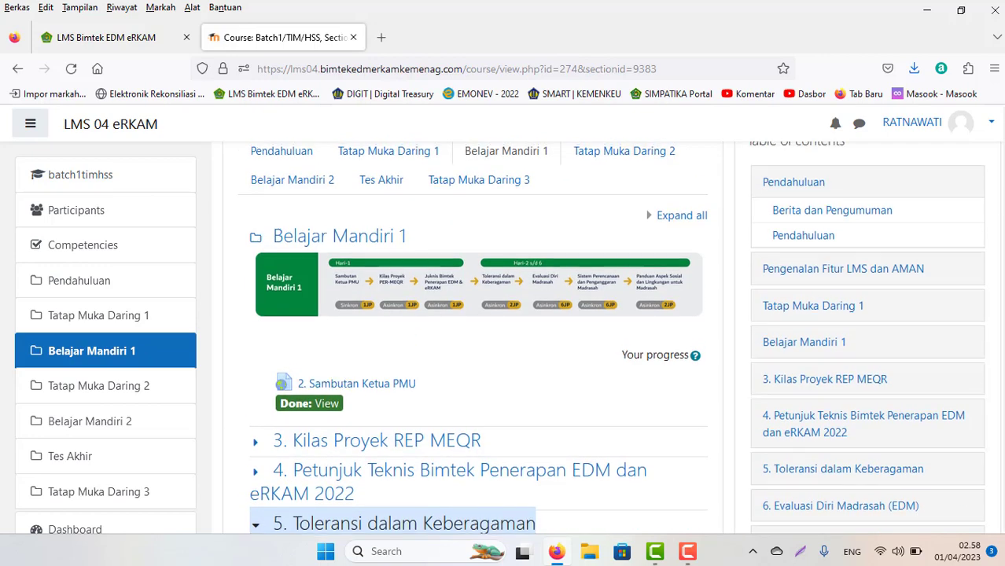
scroll(1000, 204, up, 2)
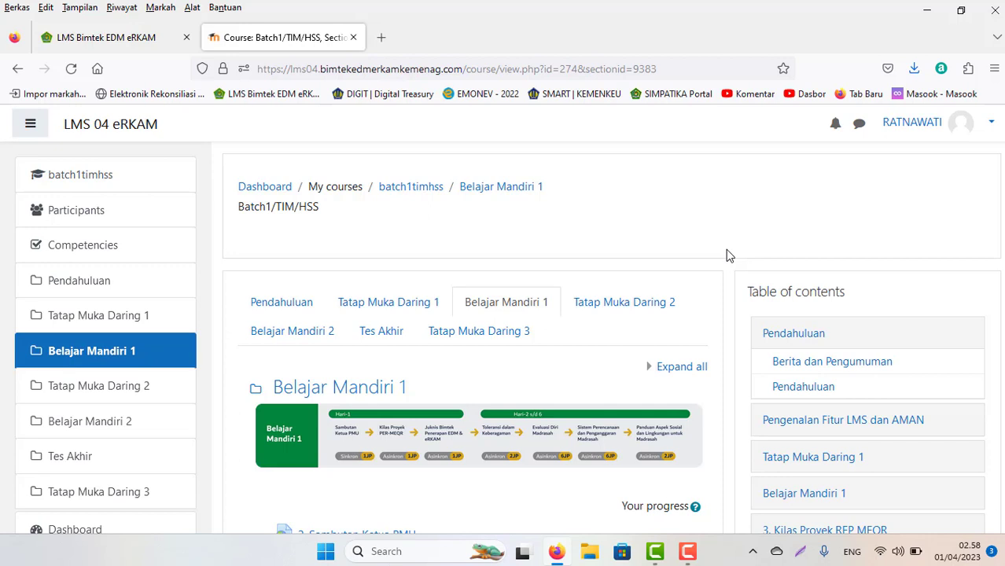
click(687, 553)
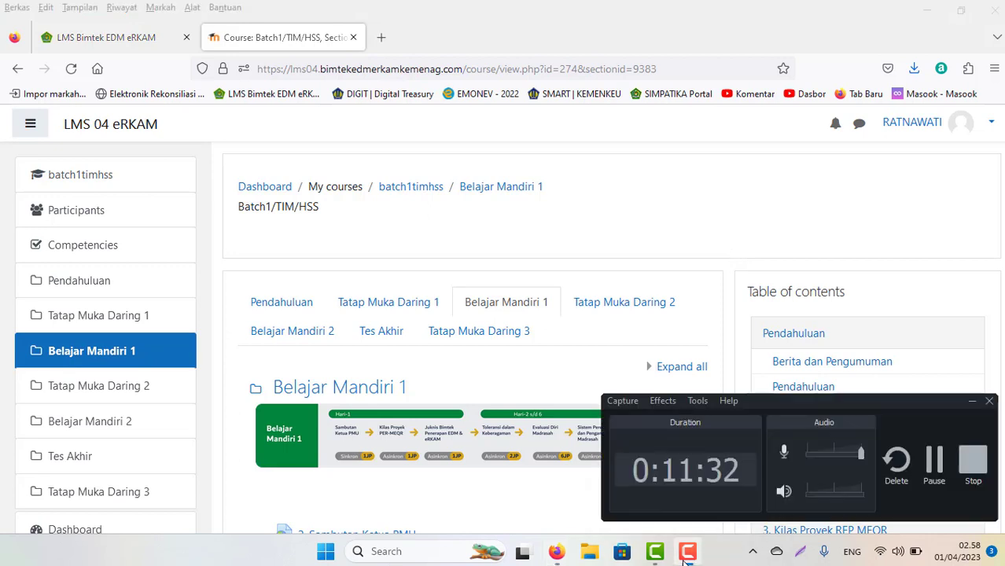